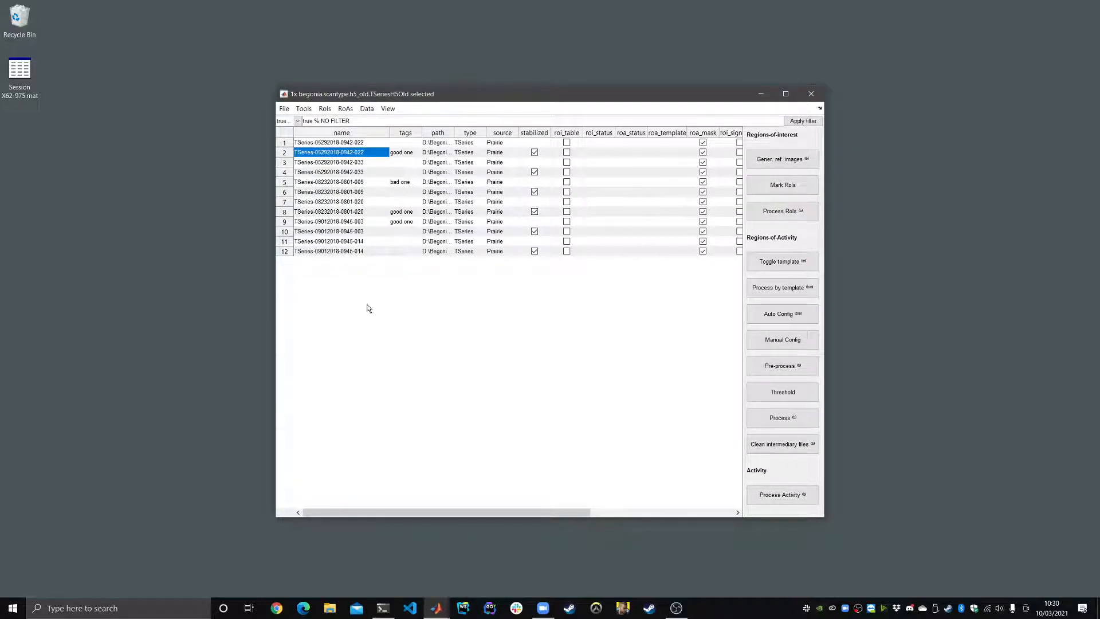
click(304, 109)
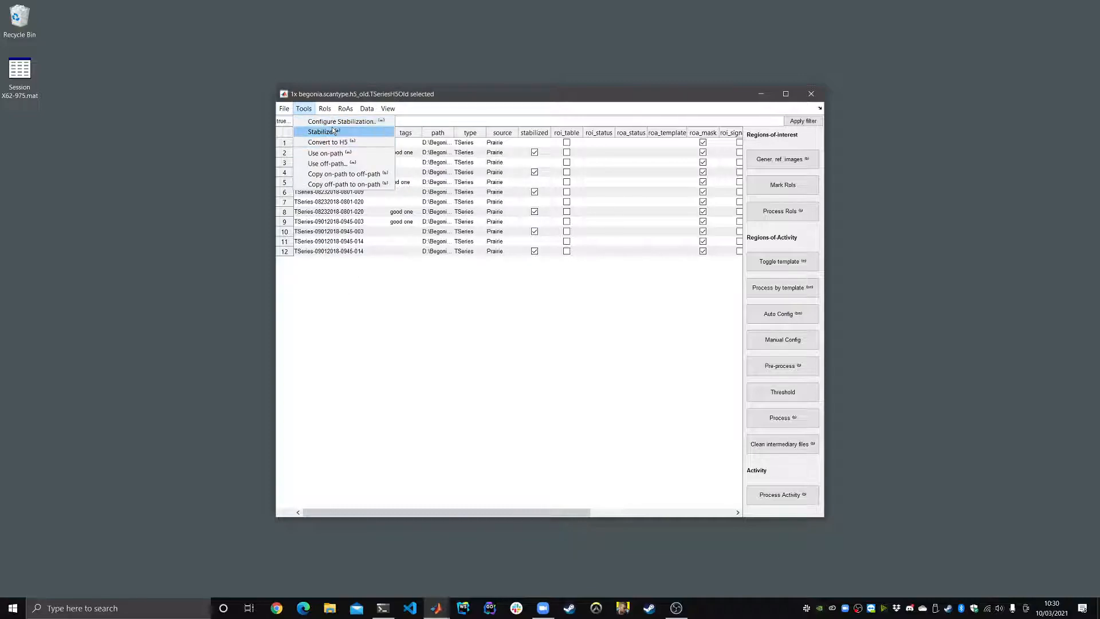
click(418, 322)
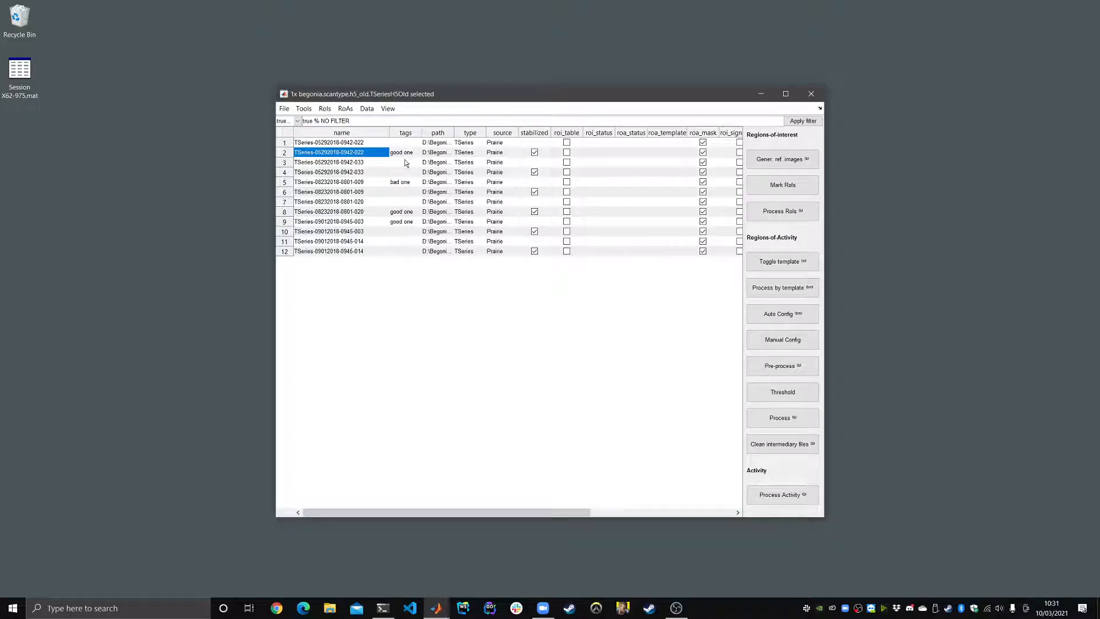
click(547, 152)
click(361, 153)
click(370, 181)
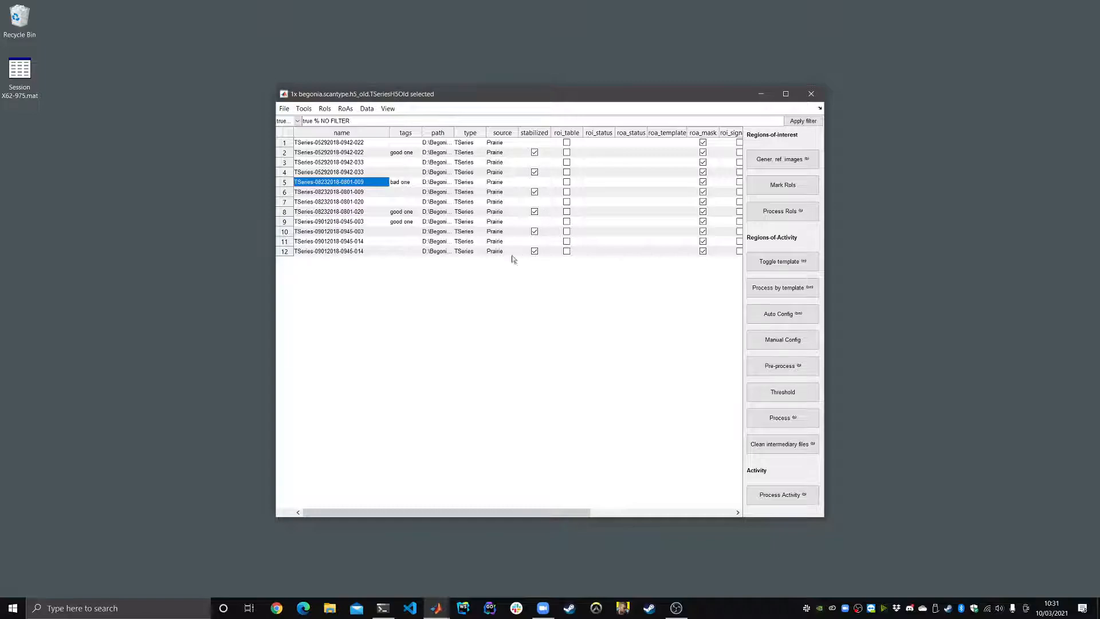
drag(438, 104, 451, 114)
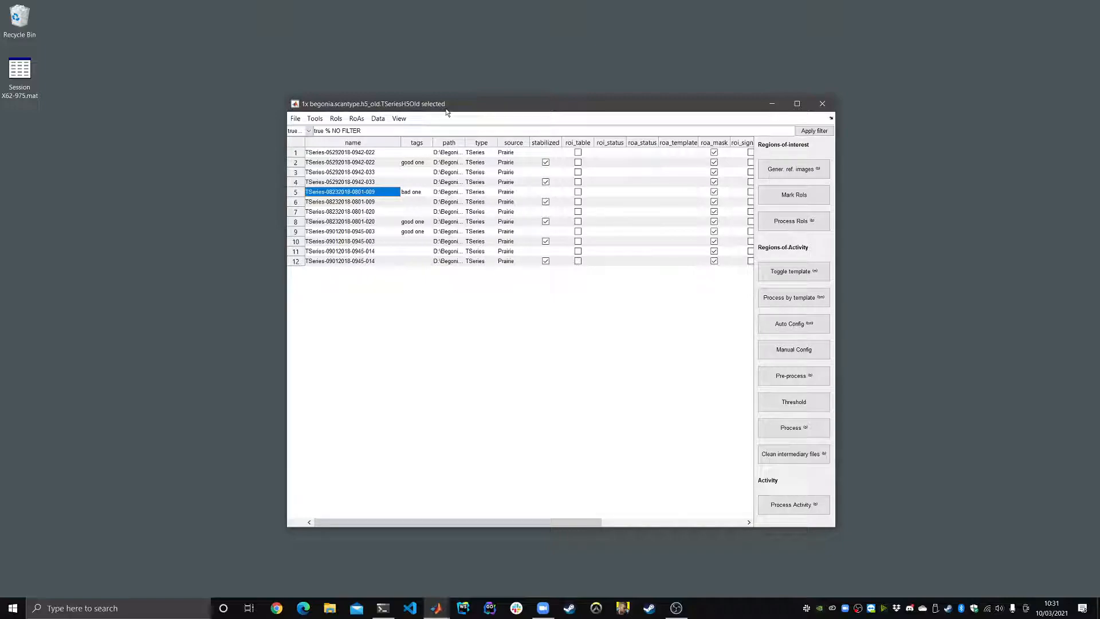
drag(447, 112, 460, 111)
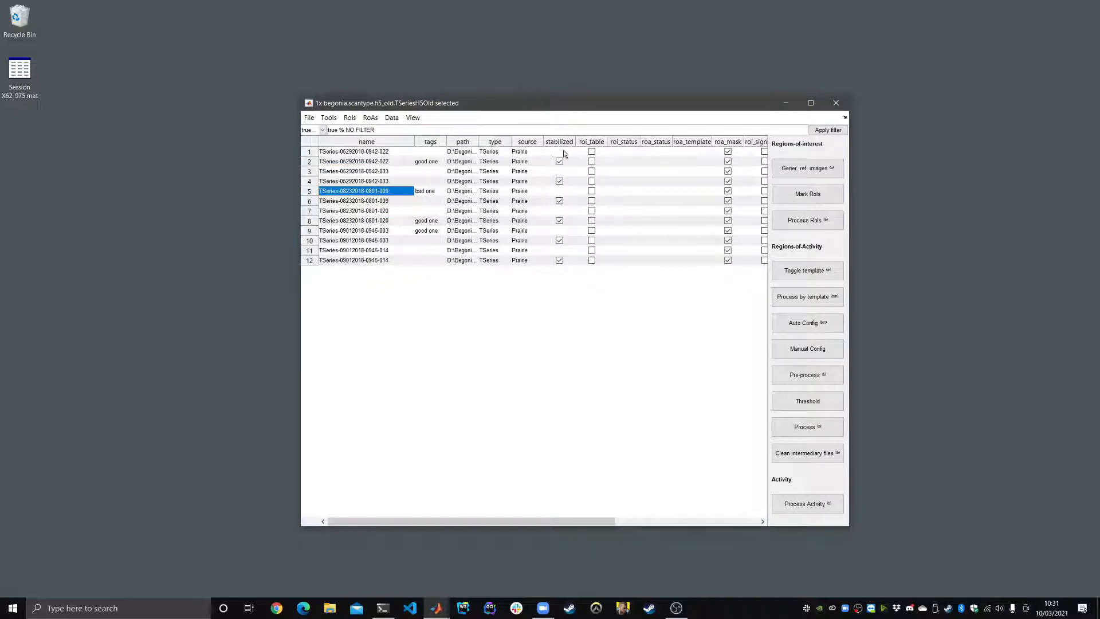
click(391, 154)
ctrl+click(398, 170)
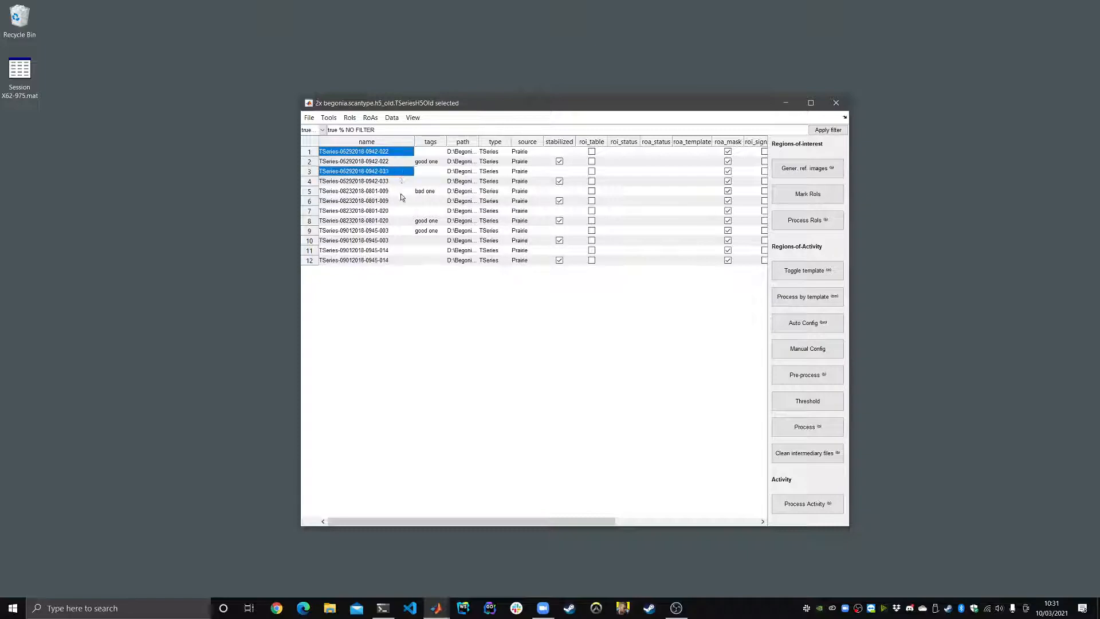
ctrl+click(401, 192)
ctrl+click(402, 212)
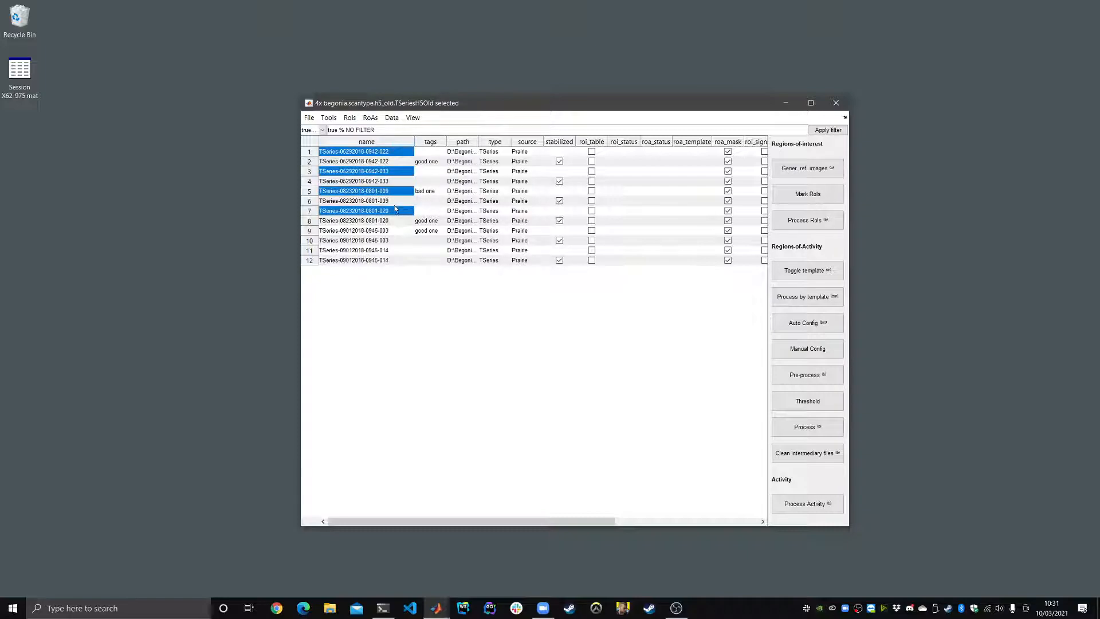
click(309, 117)
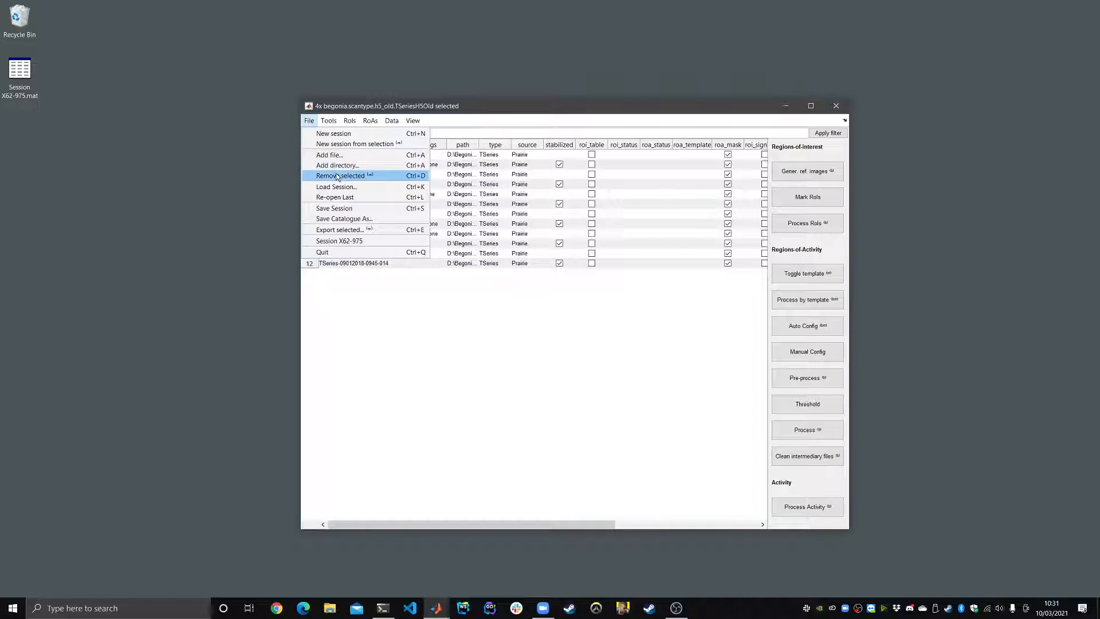
click(377, 302)
Step: Create a new session from the six stabilized TSeries recordings in rows 2, 4, 6, 8, 10 and 12
click(404, 166)
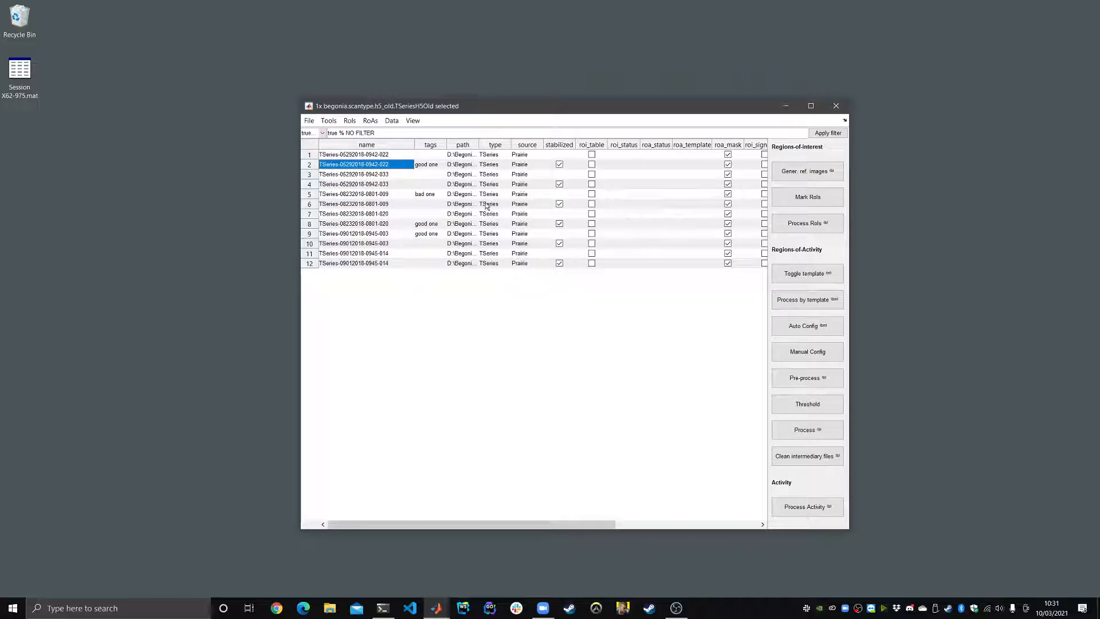
ctrl+click(408, 186)
ctrl+click(407, 204)
ctrl+click(401, 223)
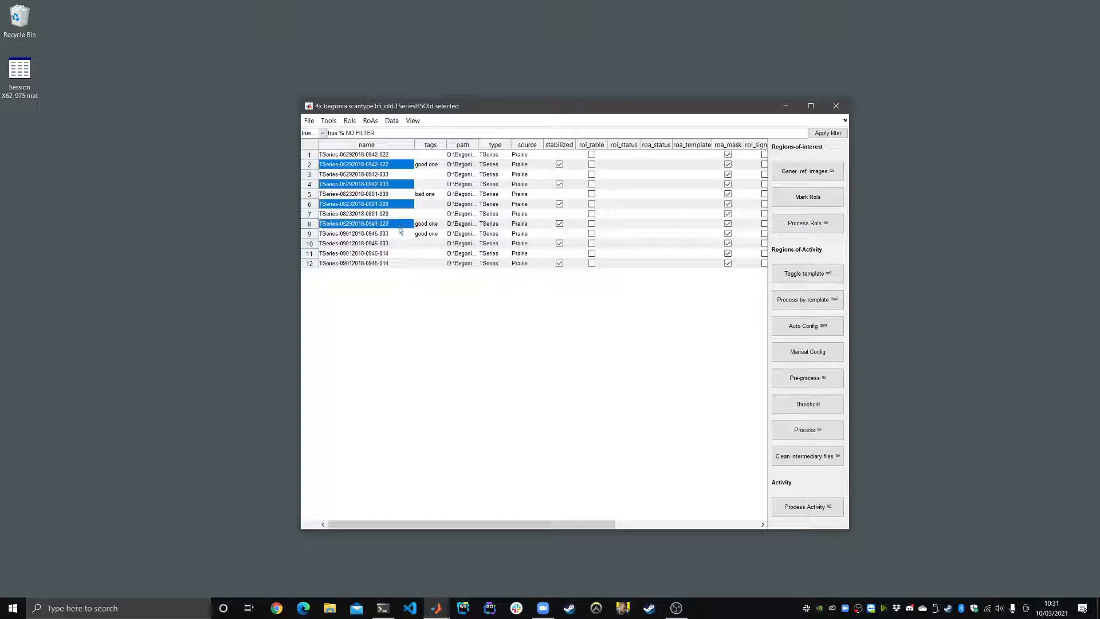
ctrl+click(394, 243)
ctrl+click(394, 263)
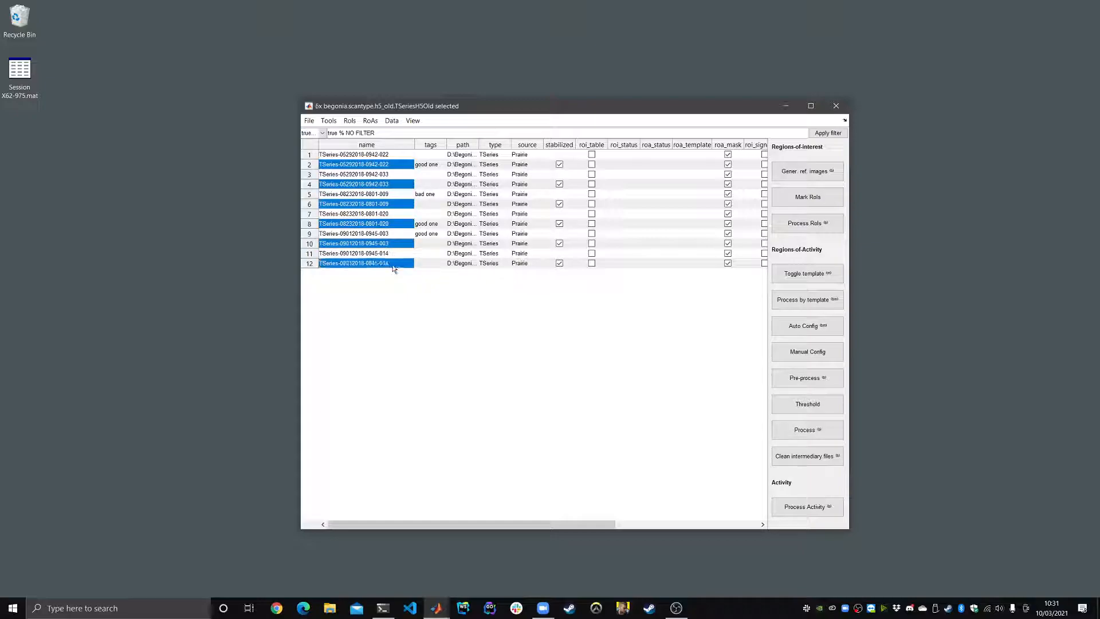
click(309, 120)
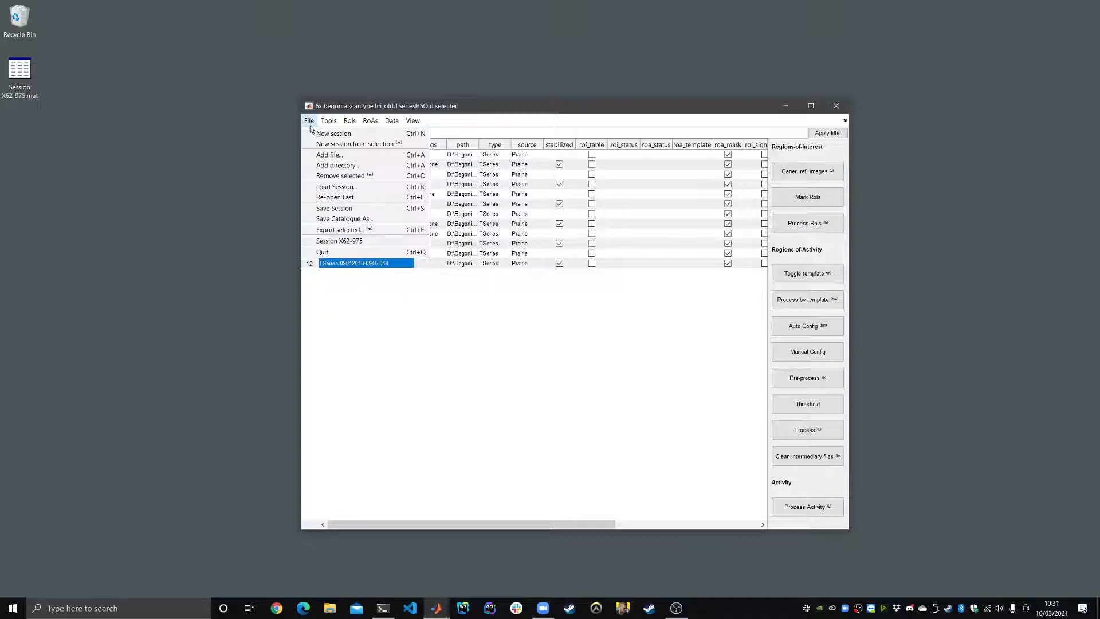
click(374, 148)
Step: Widen the name column in the new session to show the full recording names, and close that session window
drag(348, 219, 356, 65)
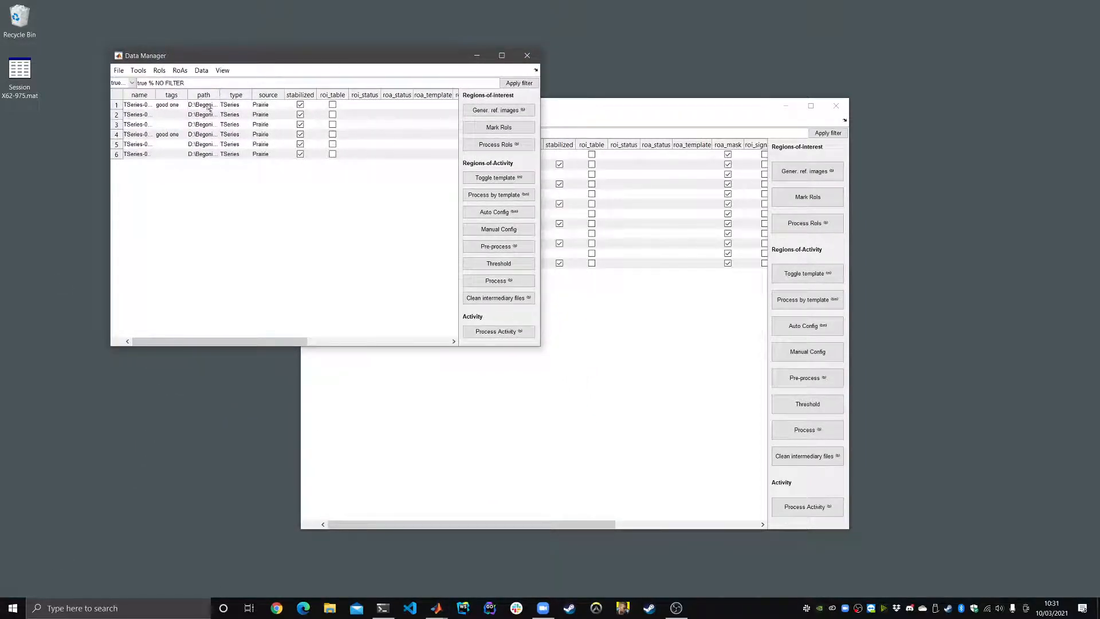
drag(156, 95, 206, 95)
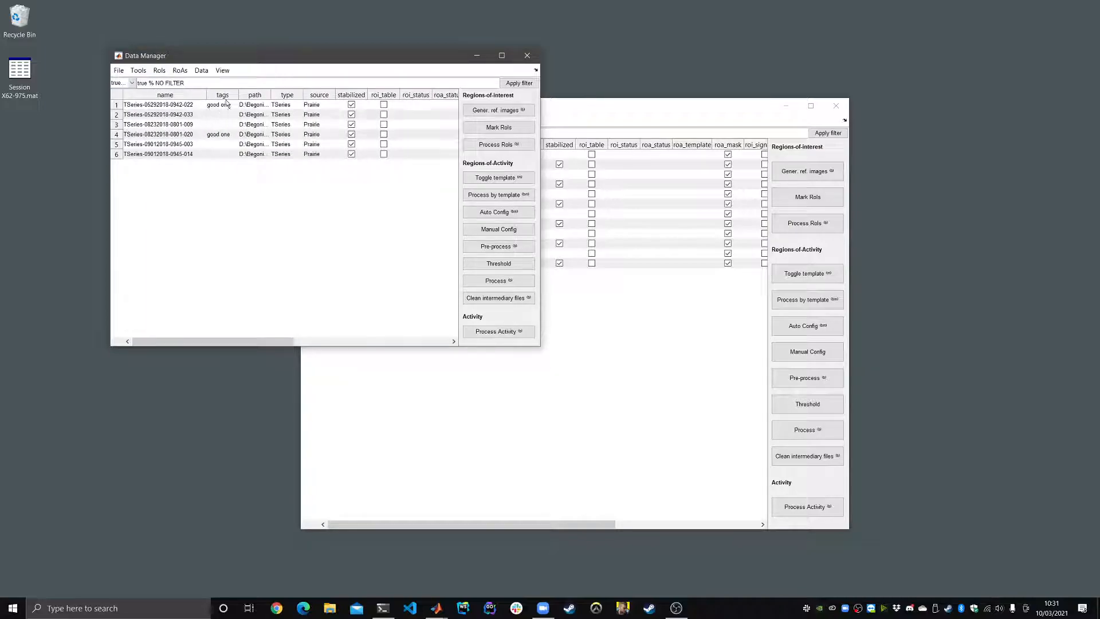
click(523, 57)
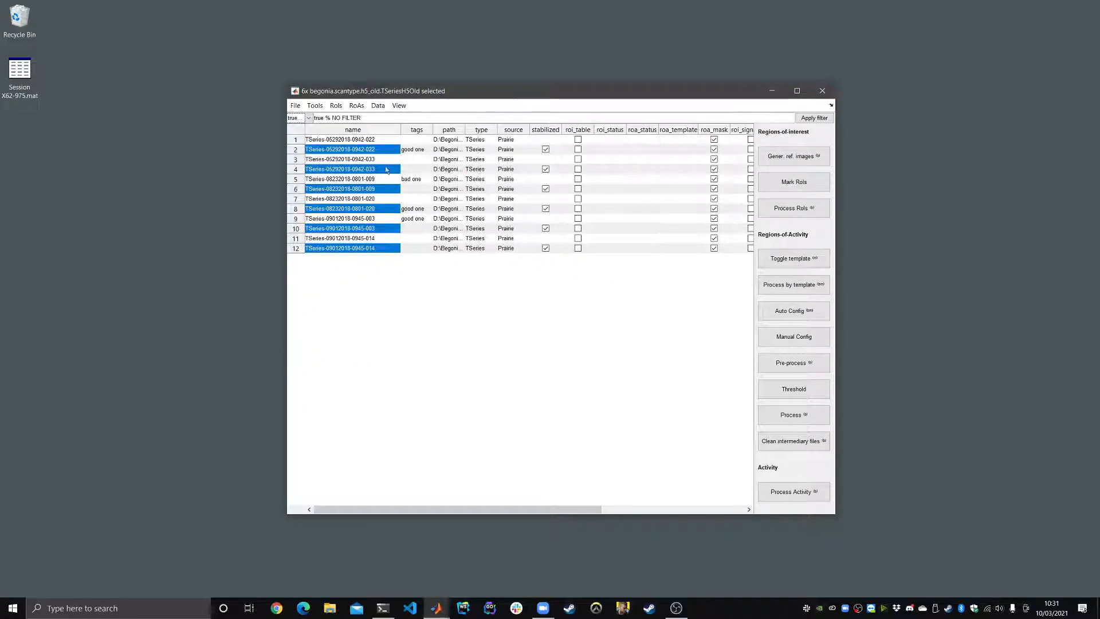
Step: Examine the current filter expression and the individual recordings in the list it is evaluated against
click(361, 159)
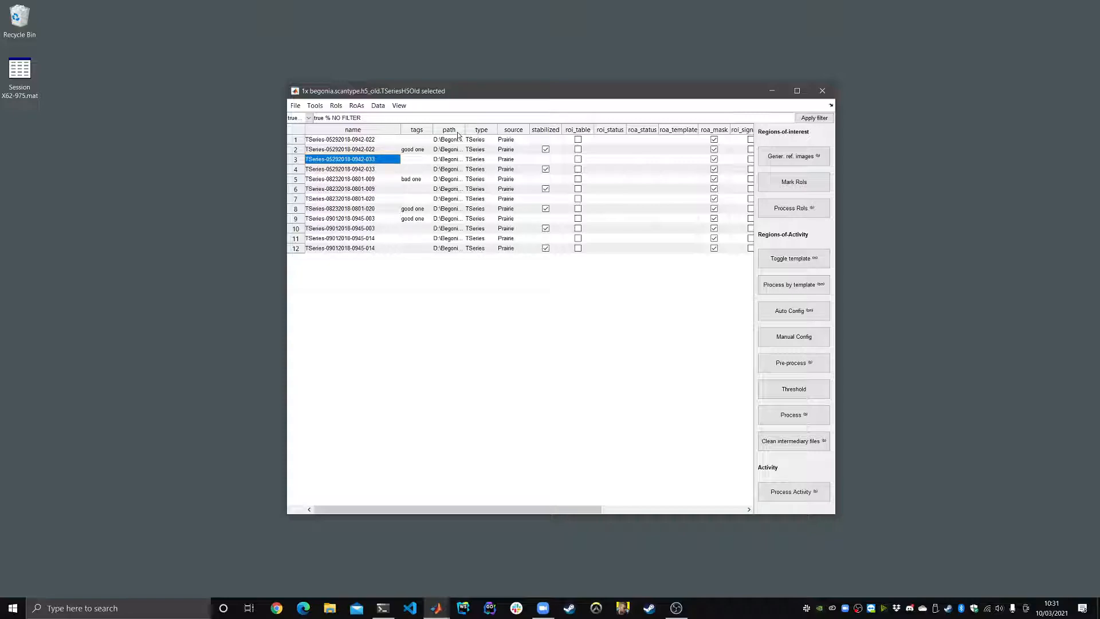
drag(387, 117, 305, 118)
click(349, 118)
drag(372, 118, 313, 118)
click(325, 118)
click(308, 118)
click(295, 124)
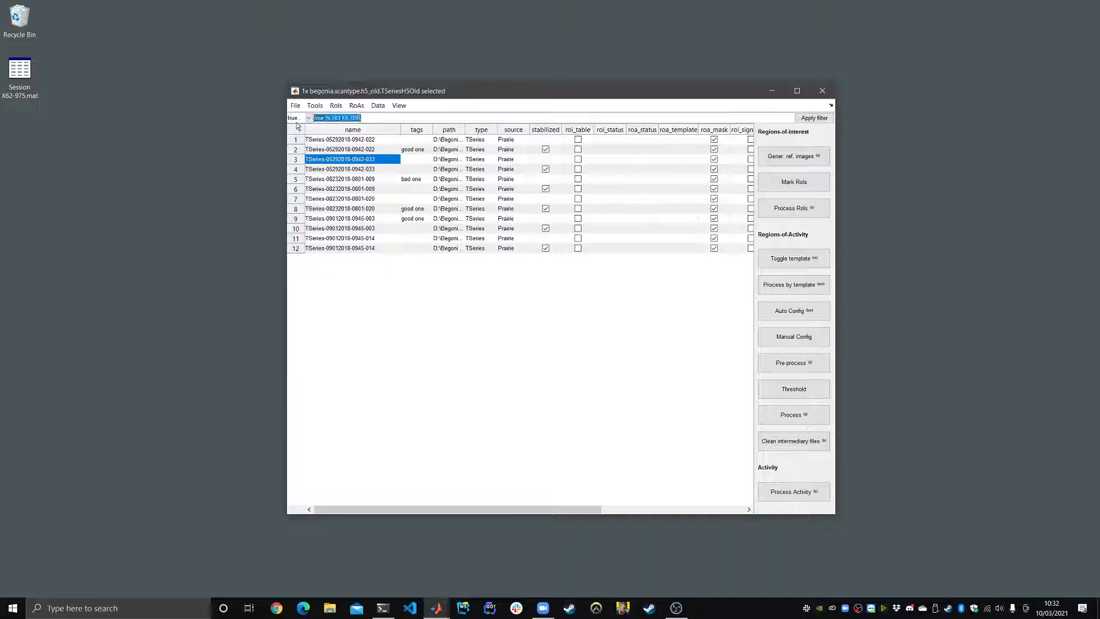
click(333, 141)
click(334, 150)
click(333, 161)
click(334, 179)
click(345, 169)
click(346, 179)
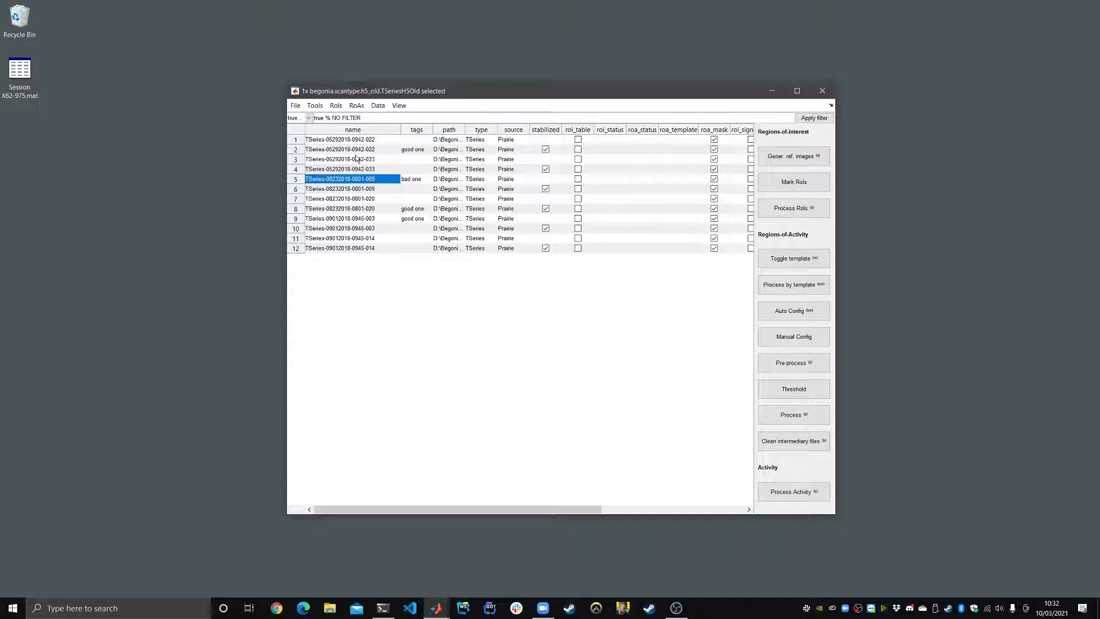
Step: Apply the predefined ONLY STABILIZED filter to the recordings list and widen the name column to show full names
click(310, 119)
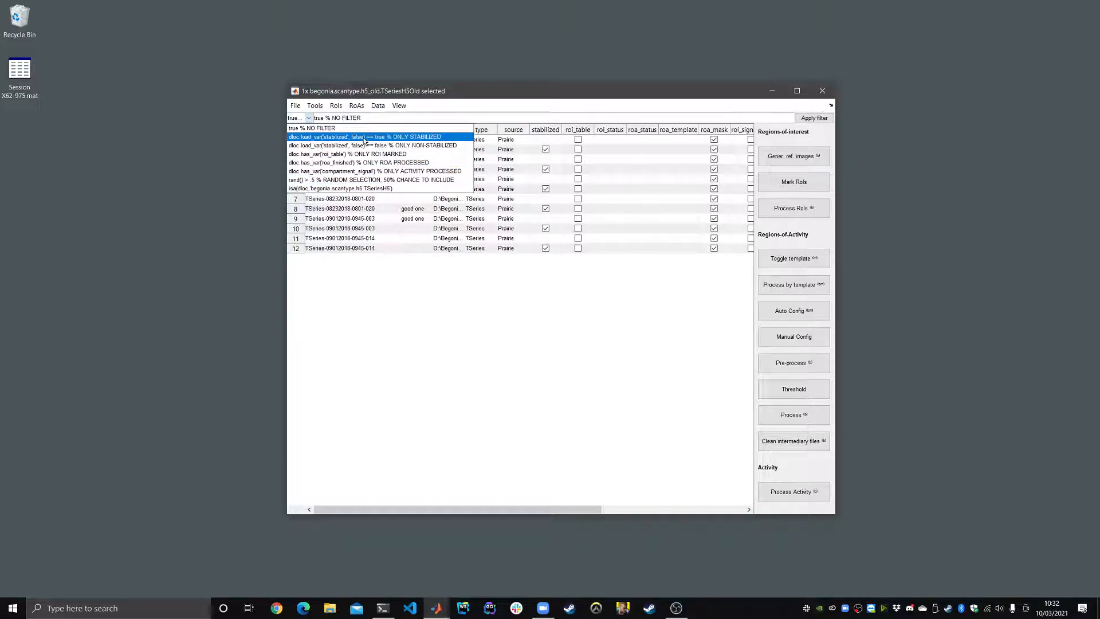
click(397, 138)
click(814, 117)
drag(500, 95, 507, 97)
drag(339, 132, 398, 142)
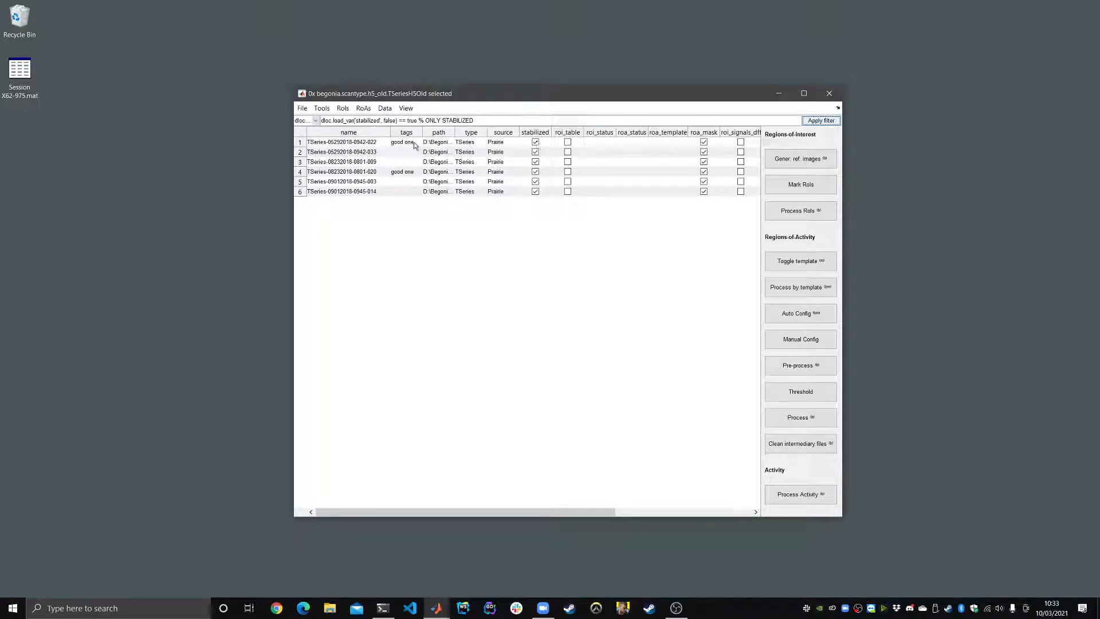
Step: Apply the predefined ONLY NON-STABILIZED filter to the recordings list and widen the name column
click(315, 120)
click(442, 153)
click(819, 121)
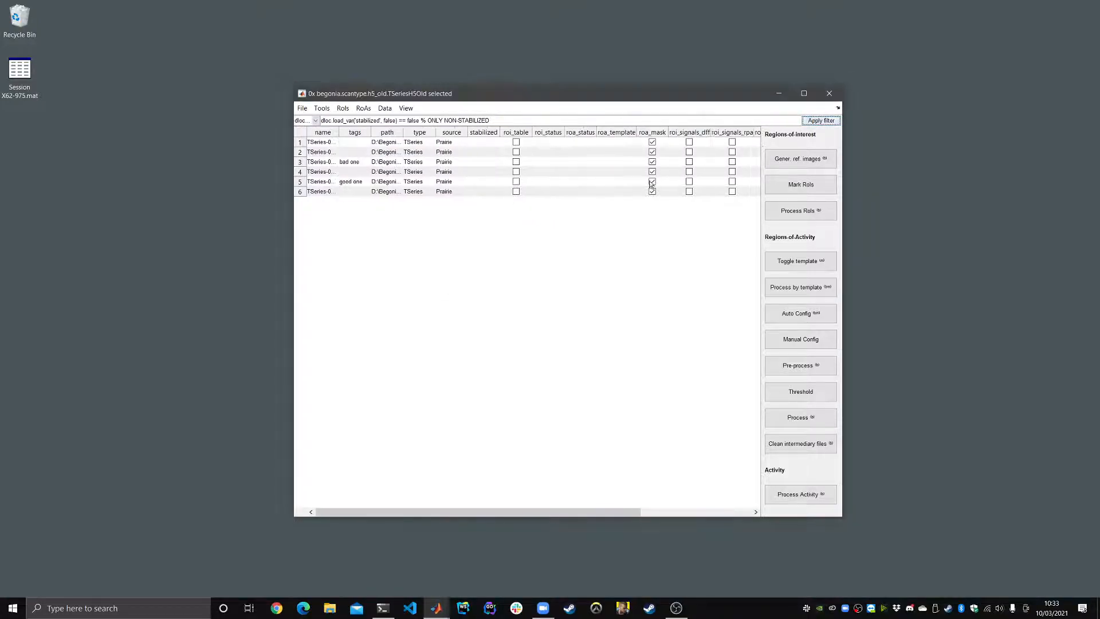
drag(339, 133, 382, 135)
Step: Switch the recordings list back to the predefined ONLY STABILIZED filter and apply it
click(315, 120)
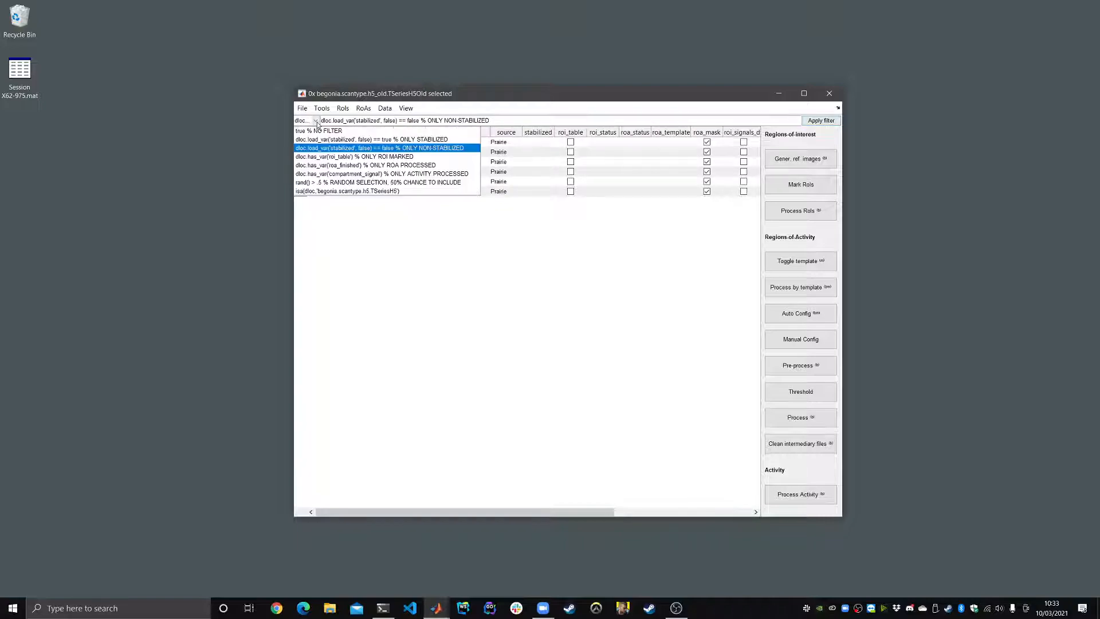
click(331, 141)
click(821, 120)
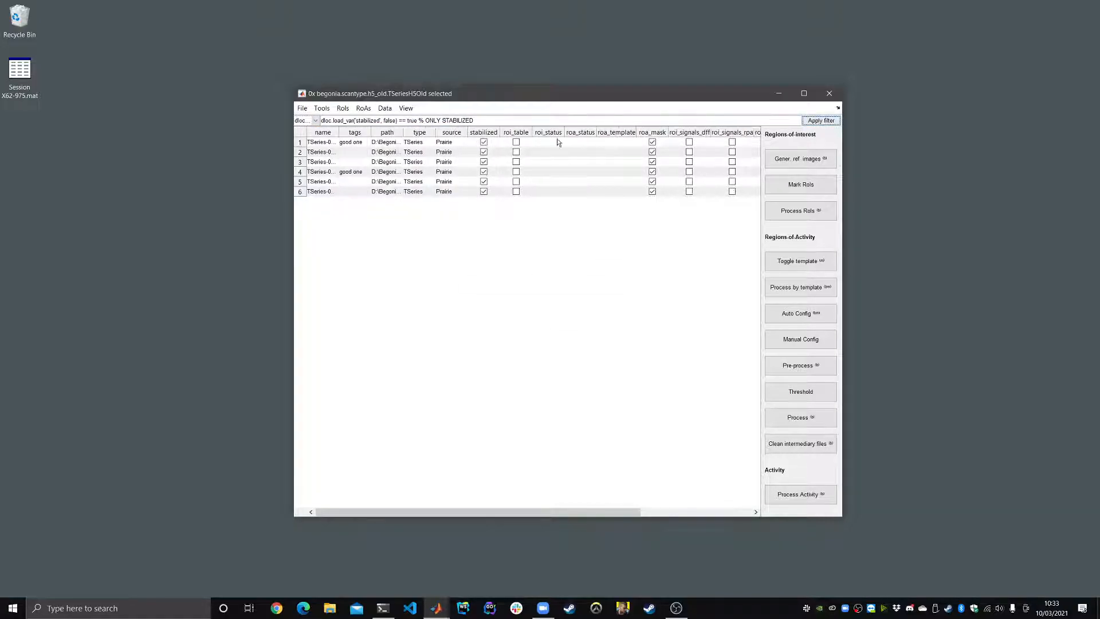
Step: Create a new session from all six filtered recordings and widen its name column to show the full names
drag(339, 131, 367, 192)
click(302, 107)
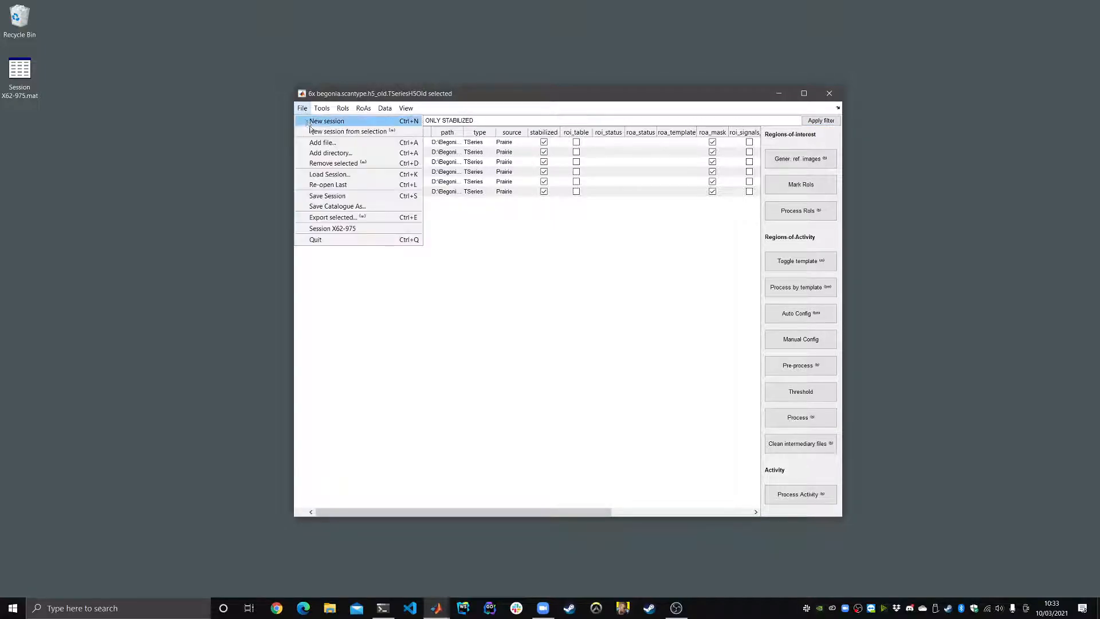
click(324, 149)
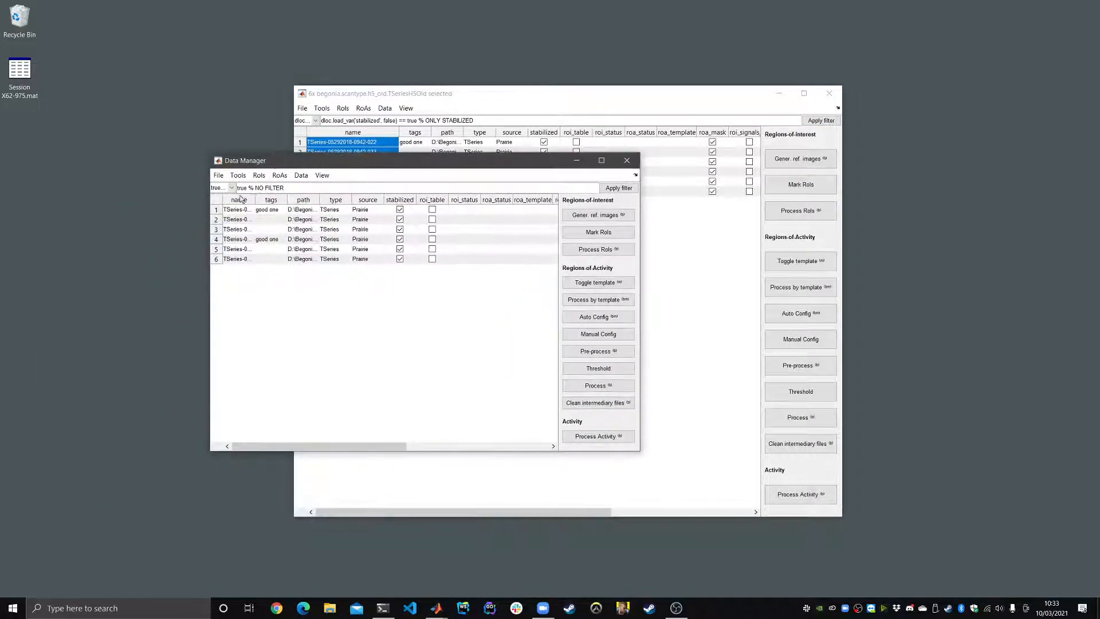
drag(262, 198, 347, 199)
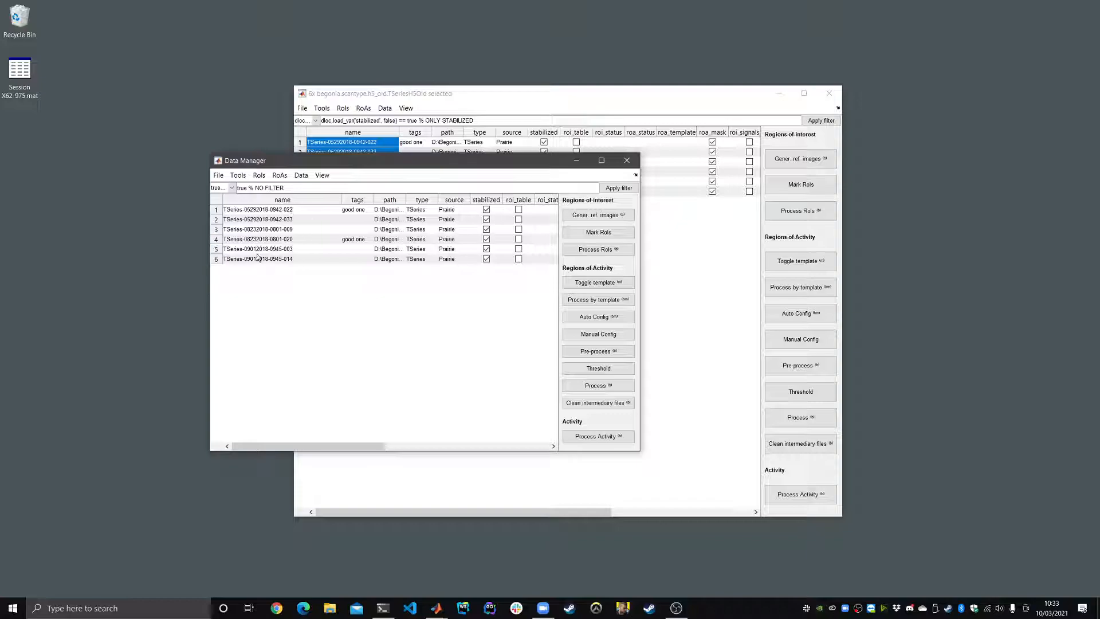
Step: Save the new session as a catalogue file named "Motion corrected" on the Desktop
click(218, 175)
click(252, 273)
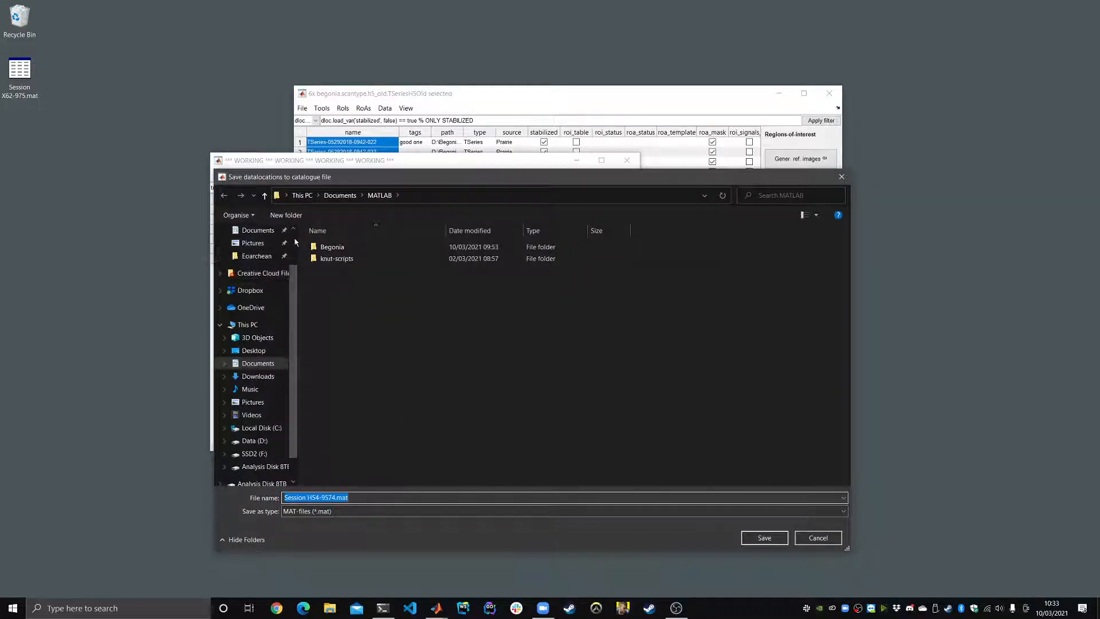
scroll(265, 275, up, 3)
click(247, 252)
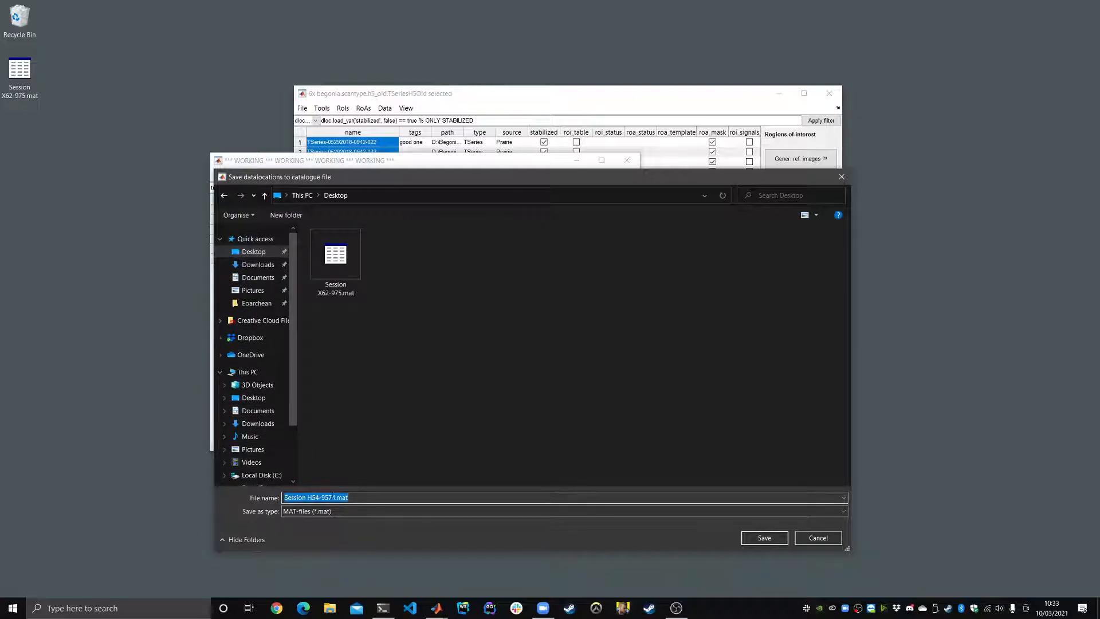
text(Motion corrected)
key(Return)
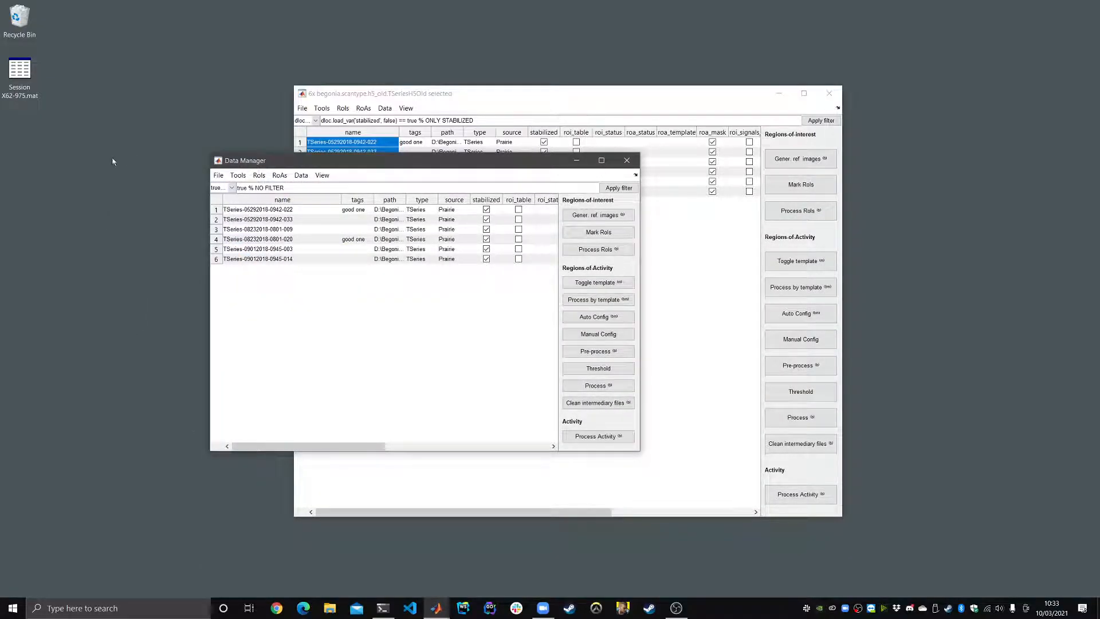
click(38, 150)
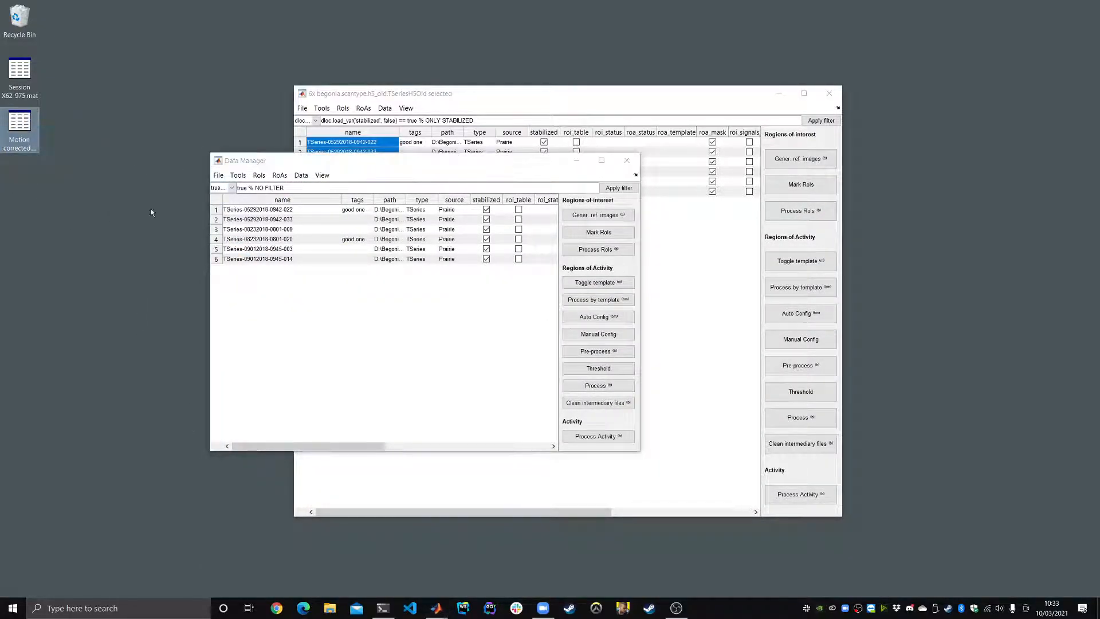
Step: Move the new session window aside and examine the ONLY STABILIZED filter expression in the original session, including its dloc variable
drag(289, 167, 325, 136)
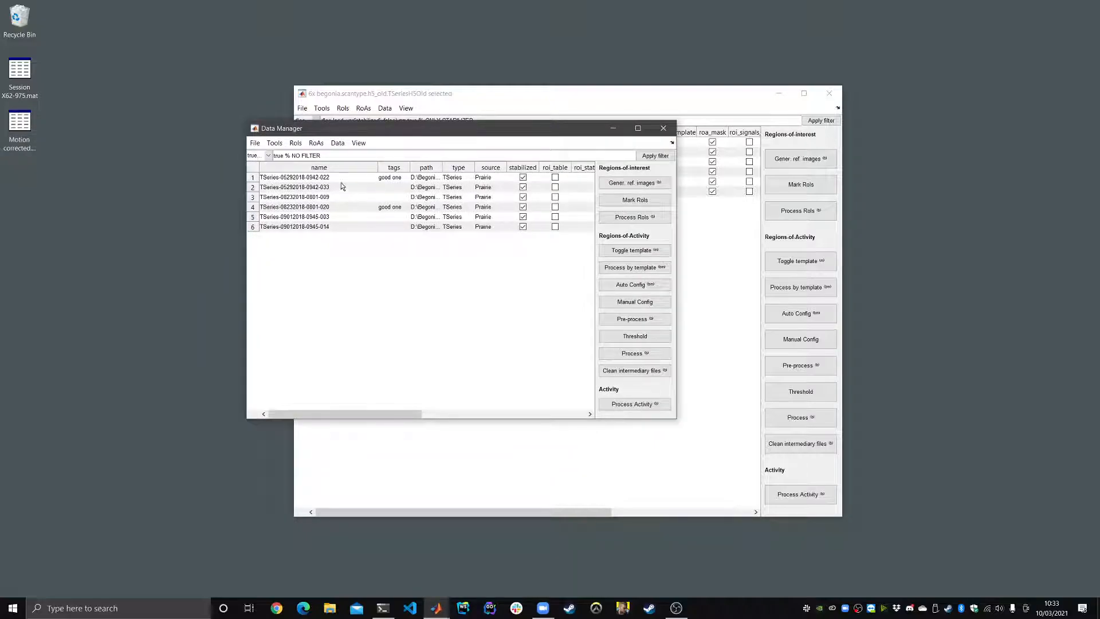
drag(416, 122, 289, 207)
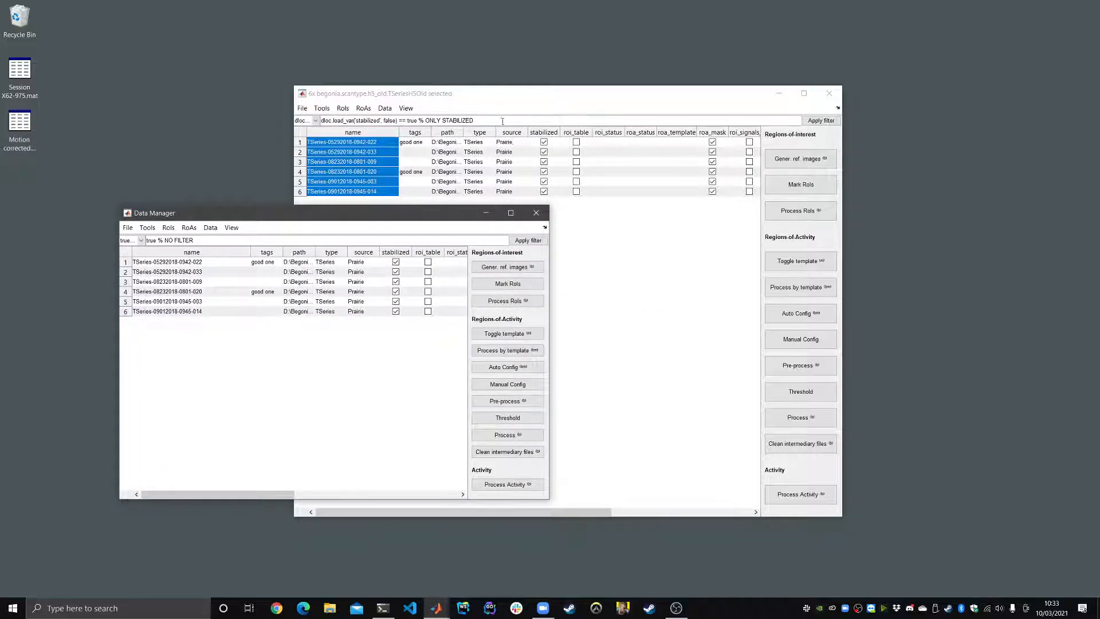
click(487, 102)
drag(474, 120, 318, 146)
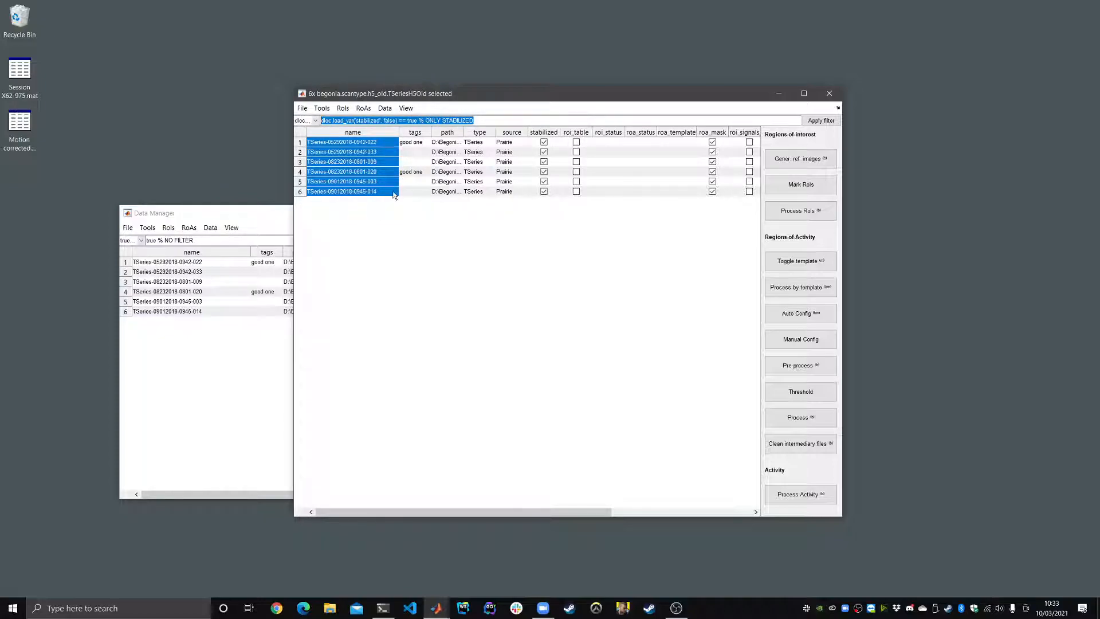
click(357, 173)
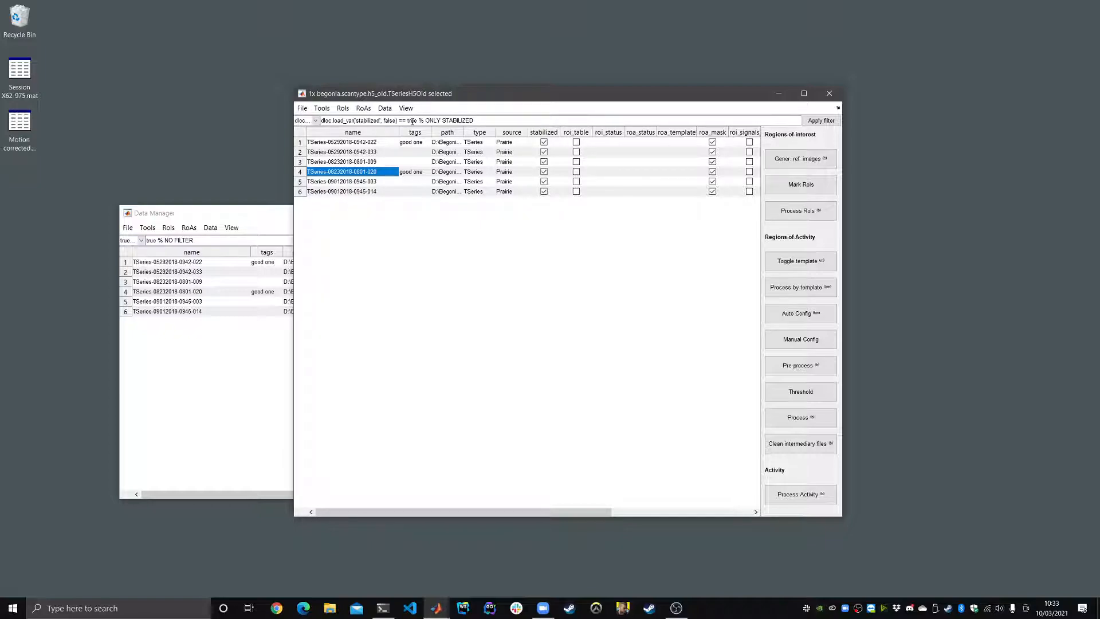
double_click(330, 121)
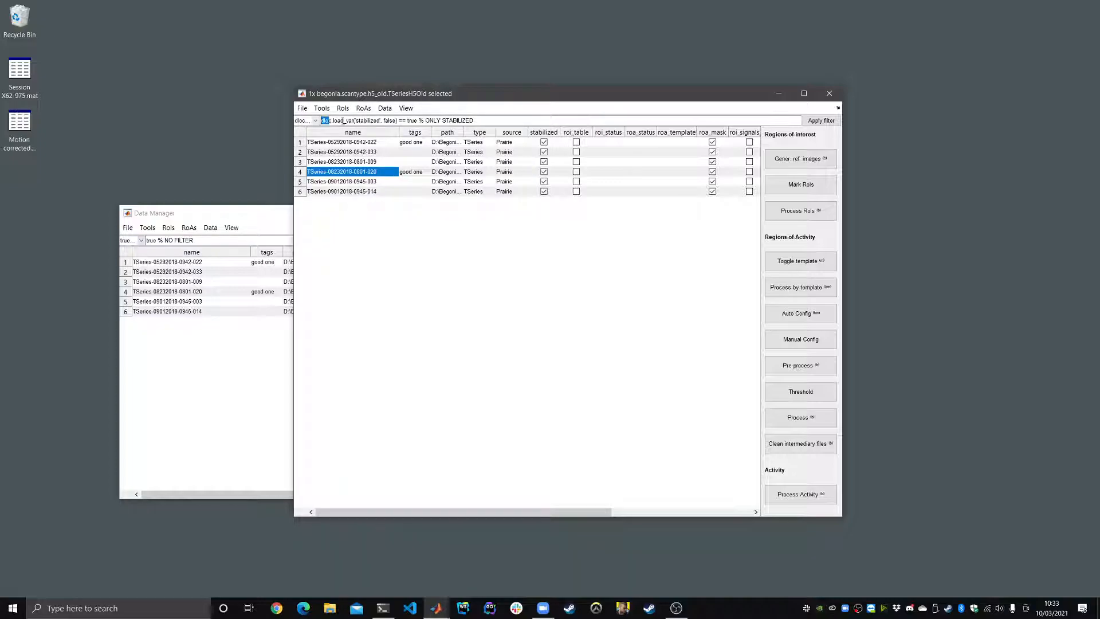
Step: Examine the load_var call in the filter expression, then widen the session window and look through its variable columns and recording names
shift+click(397, 120)
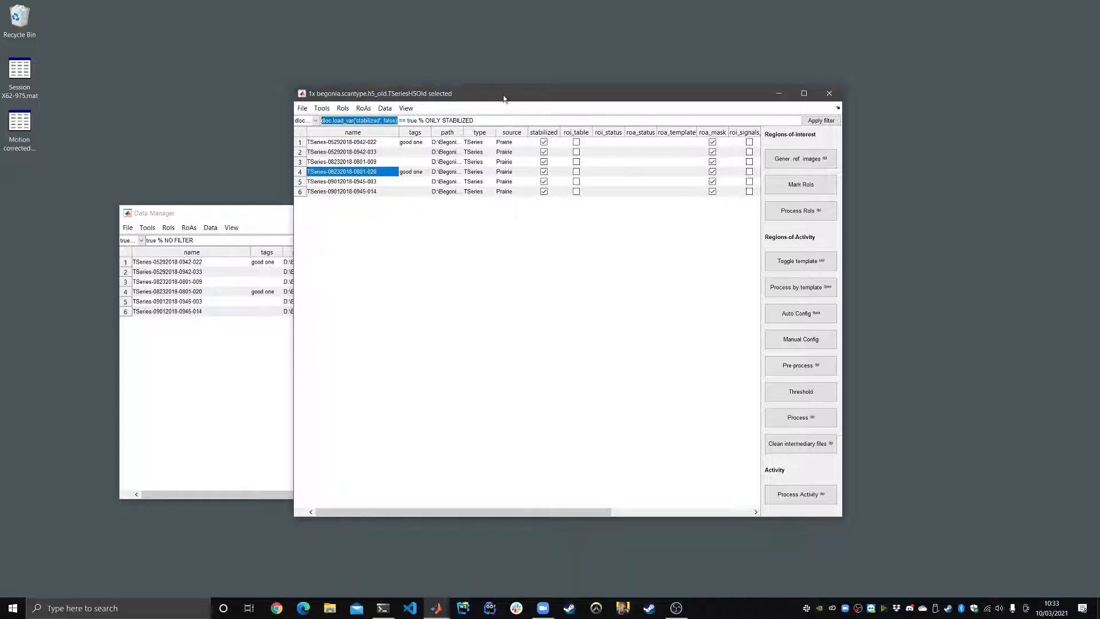
drag(504, 99, 443, 73)
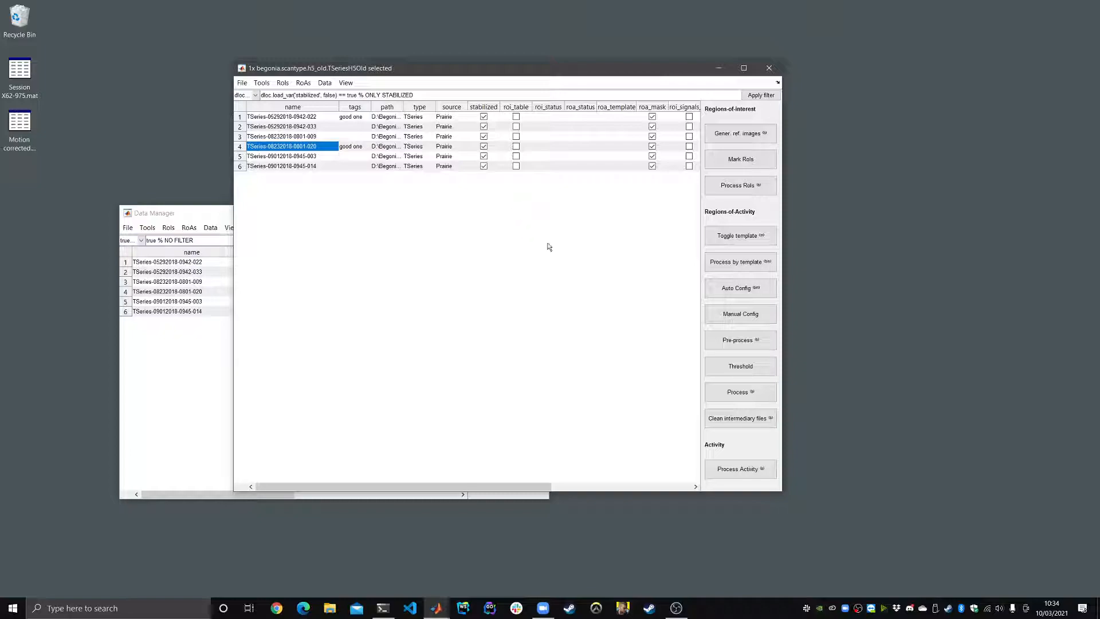
drag(782, 492, 904, 487)
drag(509, 483, 586, 483)
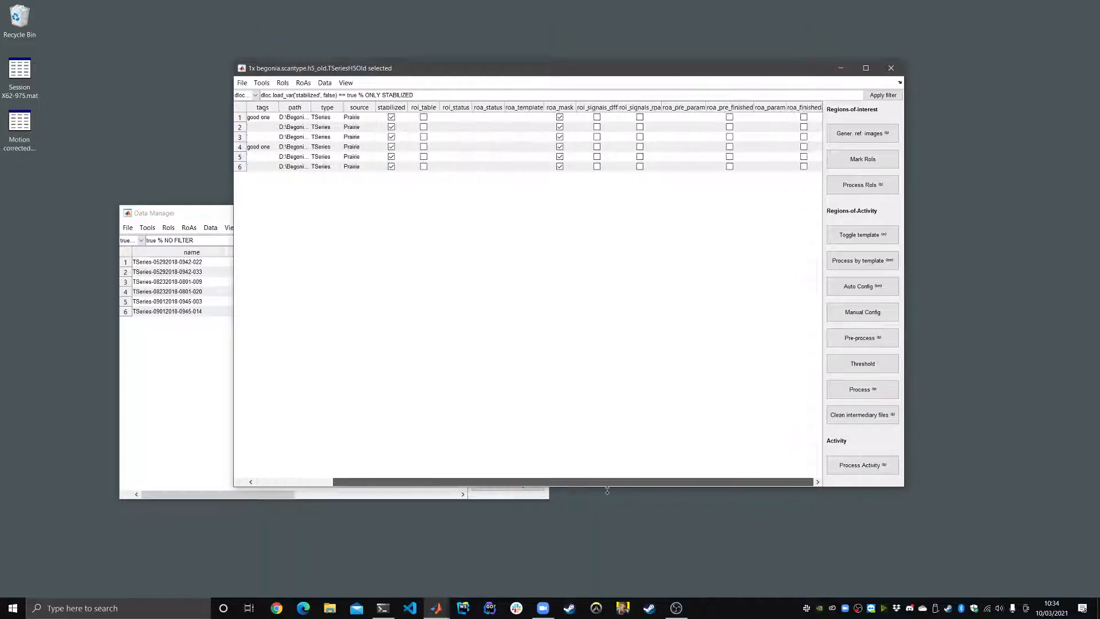
drag(654, 482, 564, 481)
drag(275, 118, 275, 169)
click(284, 137)
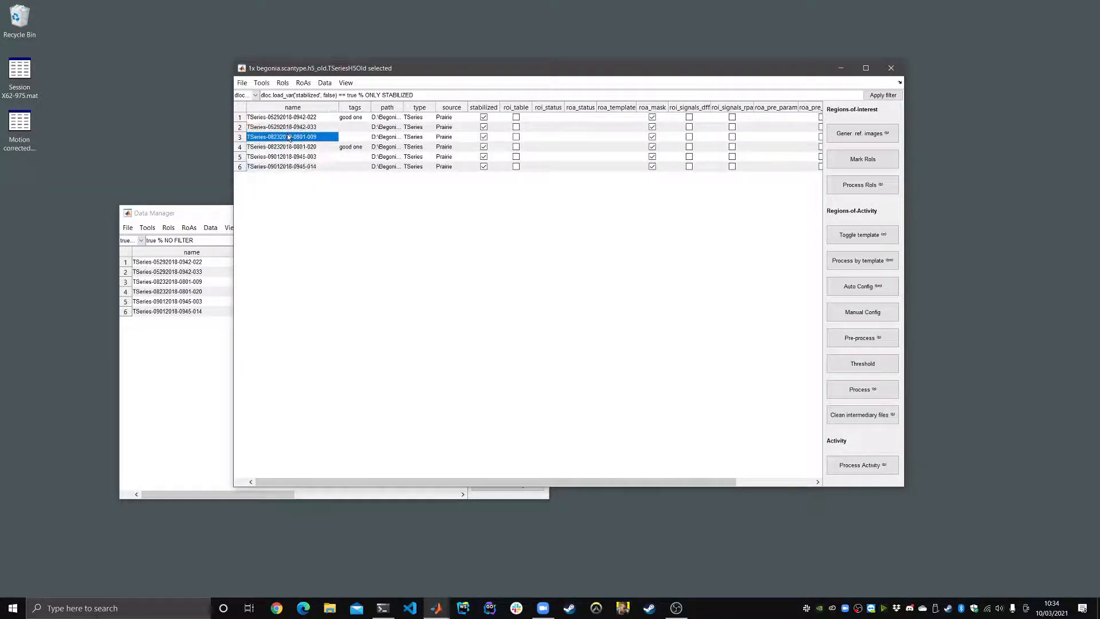
Step: Widen the path column to read the recordings' full folder paths, then narrow it again
drag(338, 107, 581, 118)
drag(469, 120, 474, 178)
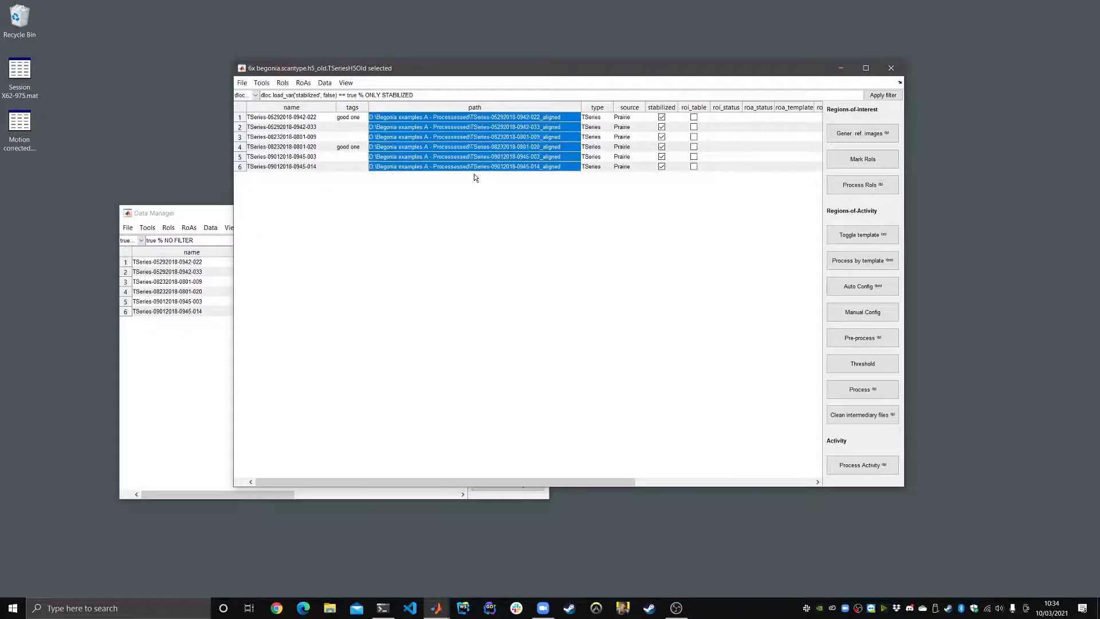
click(496, 156)
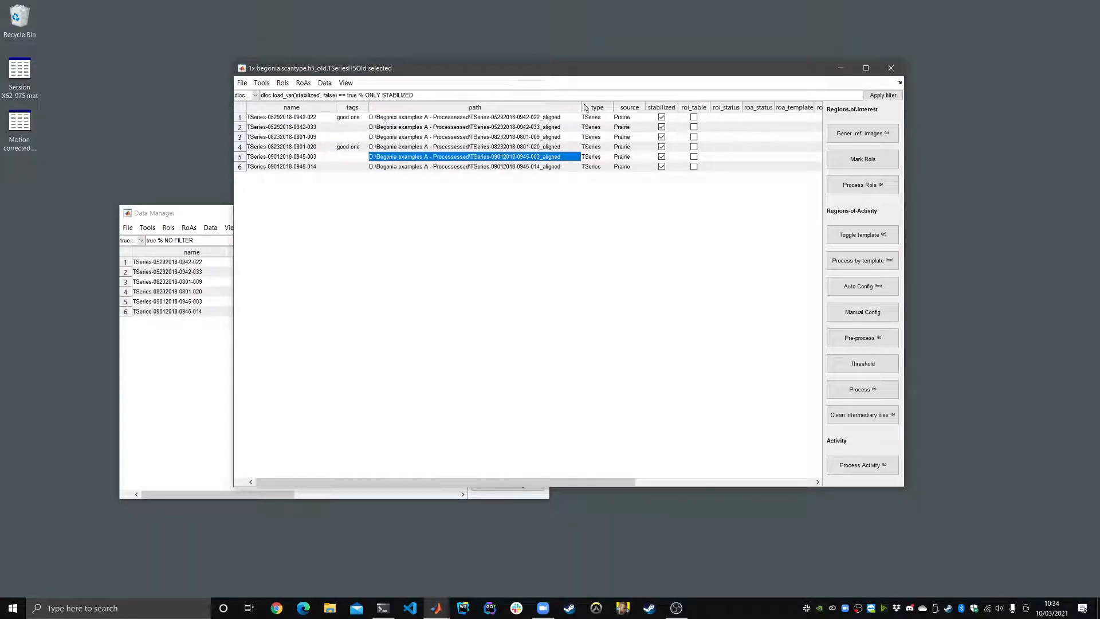
drag(581, 108, 455, 115)
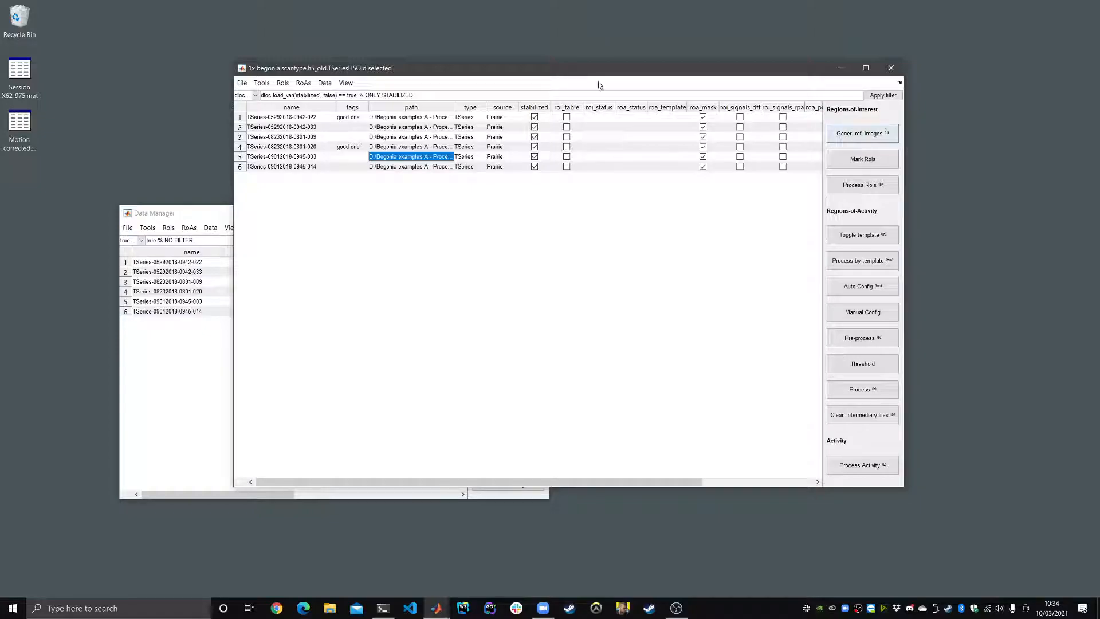
drag(453, 107, 596, 107)
click(487, 118)
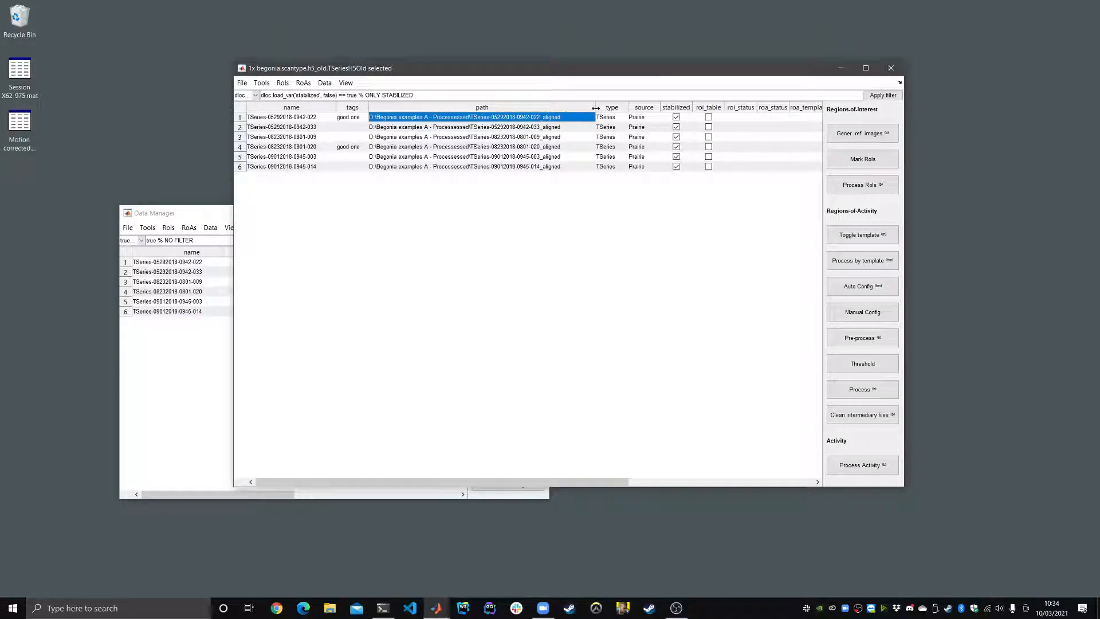
drag(595, 108, 454, 108)
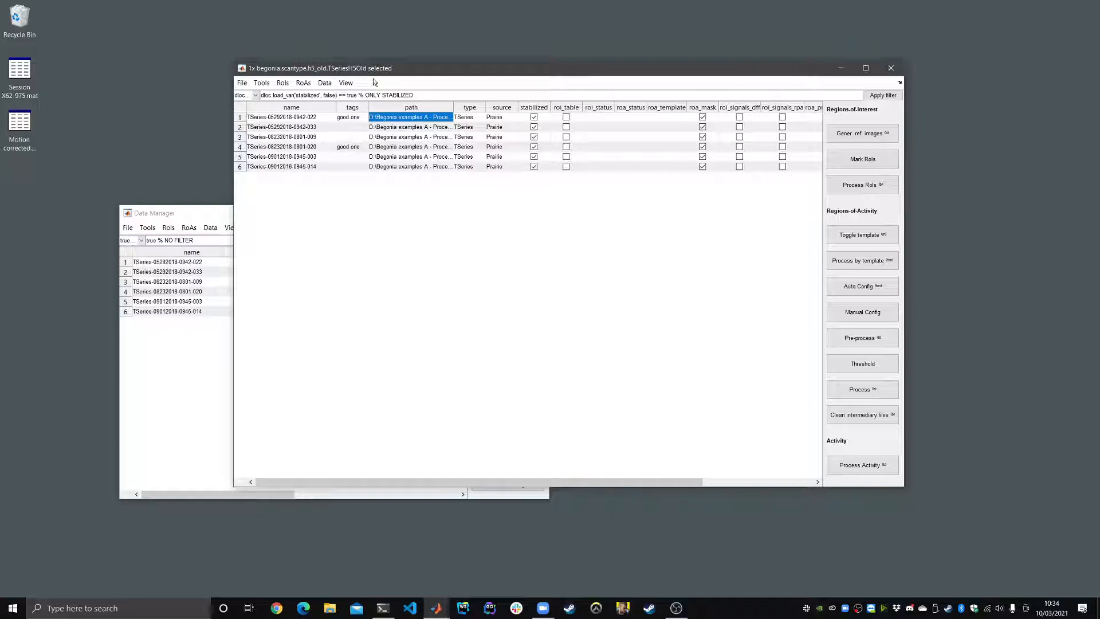
click(389, 136)
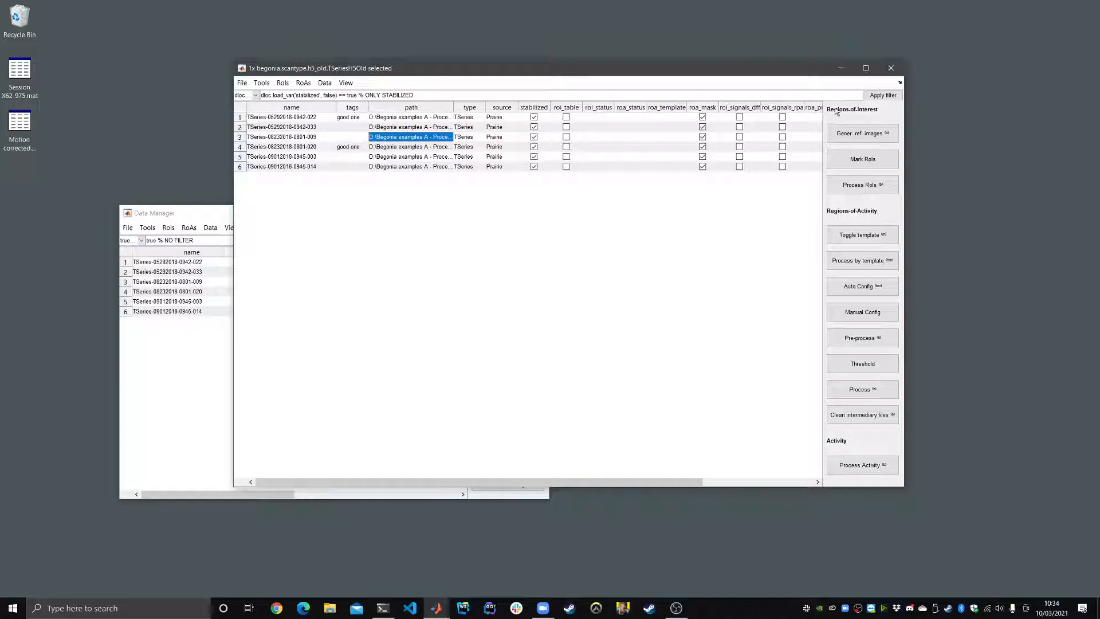
Step: Open the Variable picker and arrange it beside the session window so both are fully visible
click(346, 84)
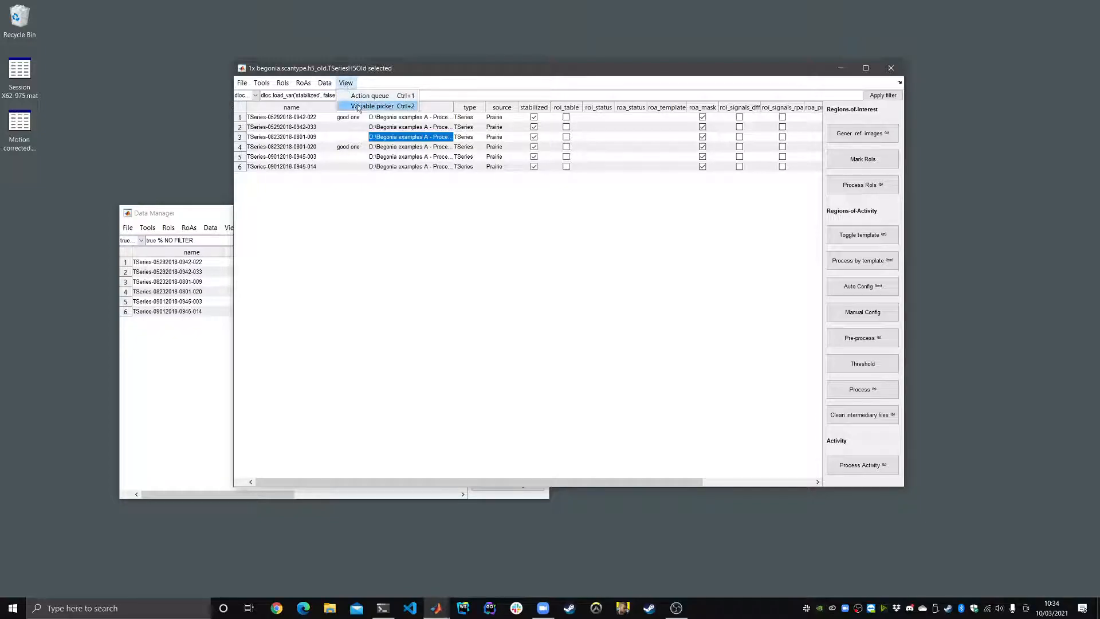
click(357, 107)
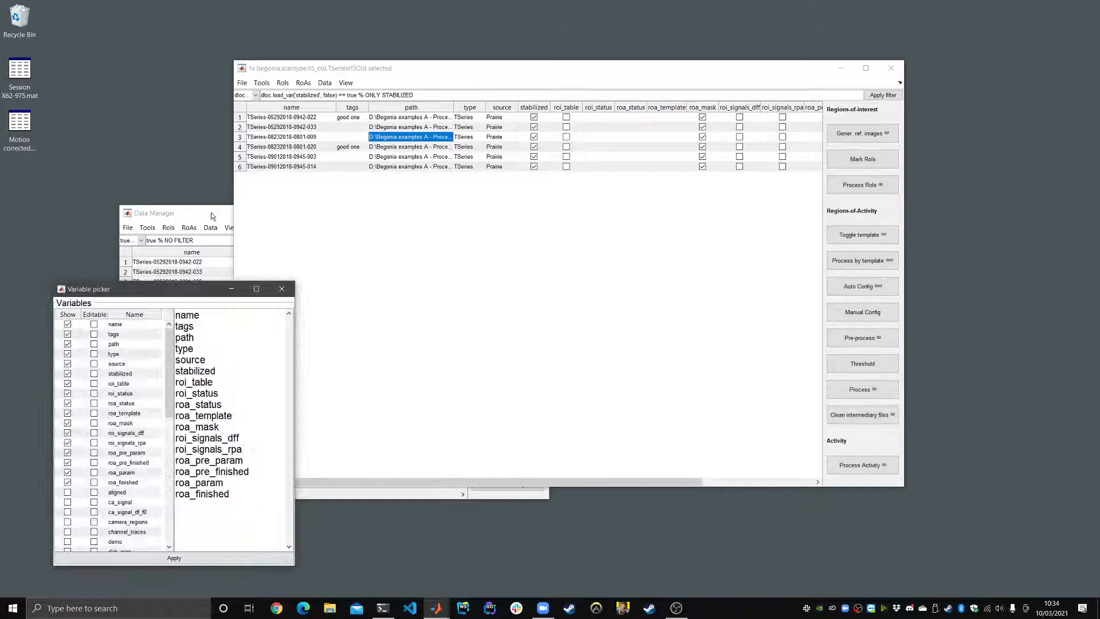
click(536, 227)
drag(171, 293, 248, 60)
drag(247, 141, 283, 170)
click(421, 74)
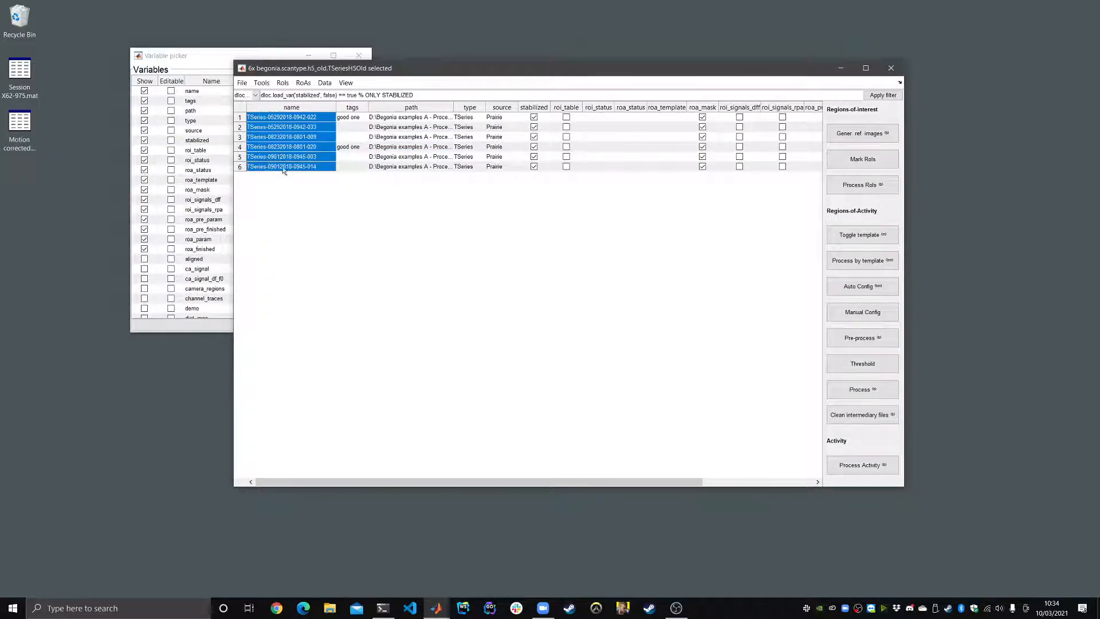
click(215, 56)
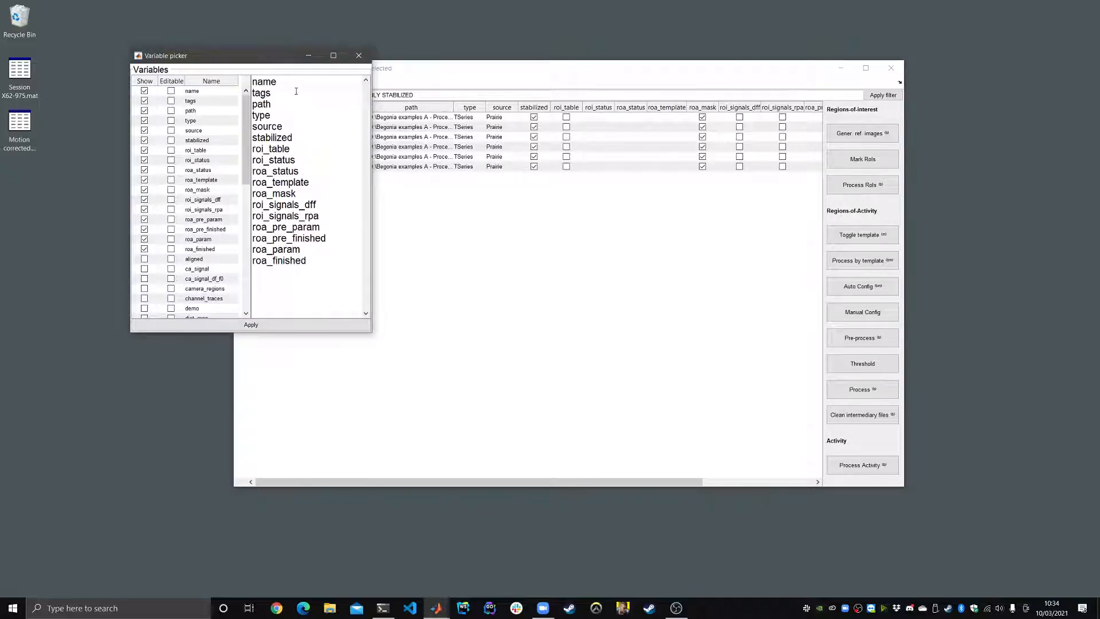
drag(439, 68, 599, 45)
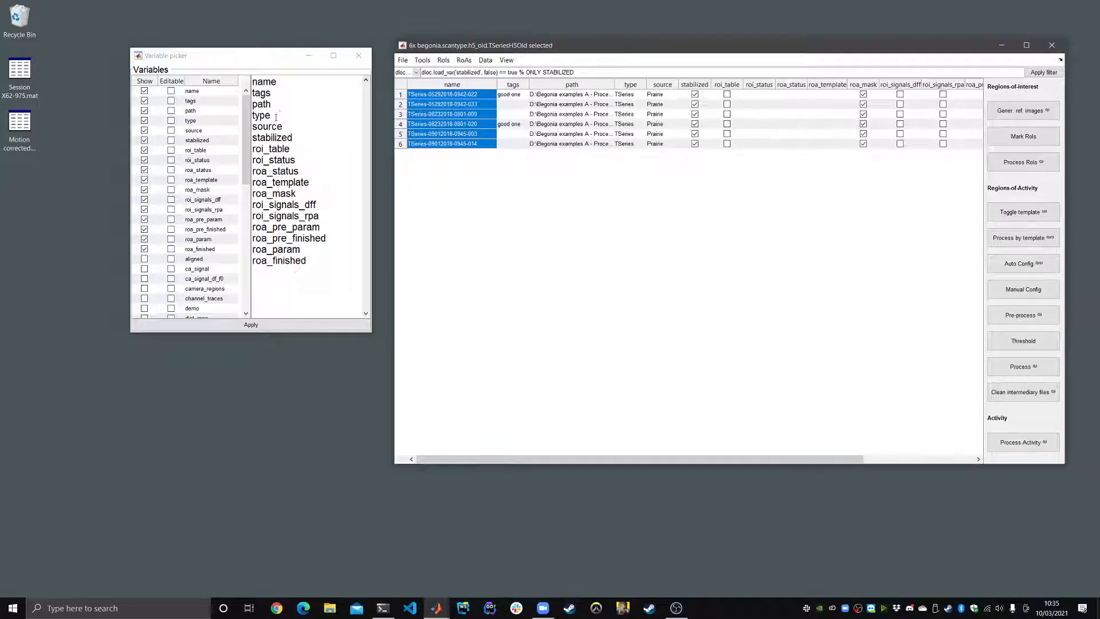
Step: Add the variable demo on its own line after path in the displayed variables and apply the list
click(298, 81)
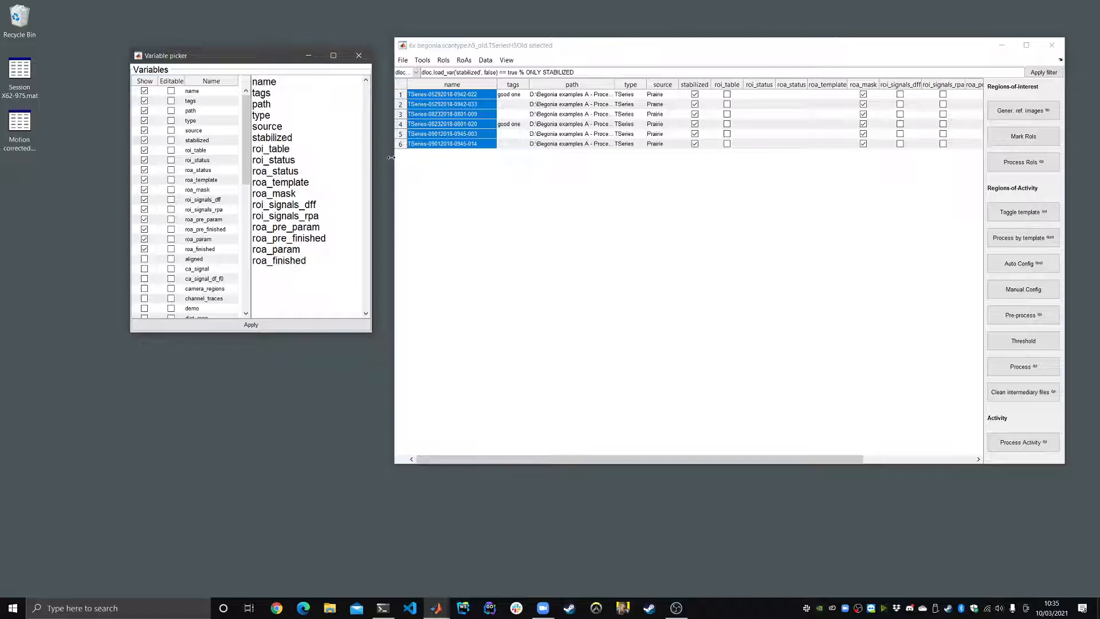
key(Return)
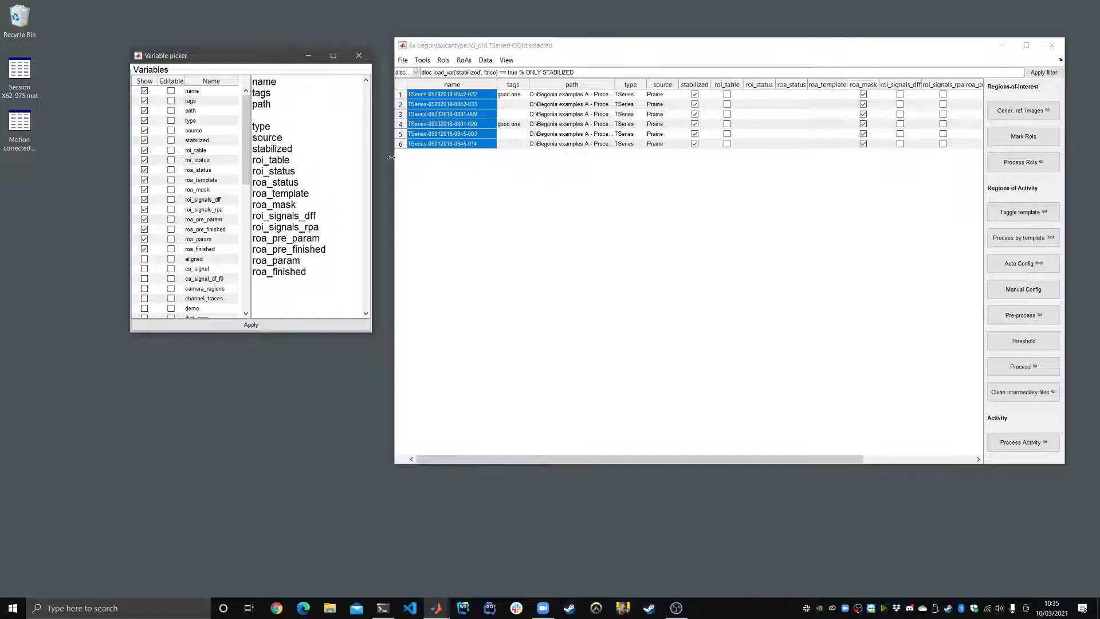
text(demo)
click(267, 322)
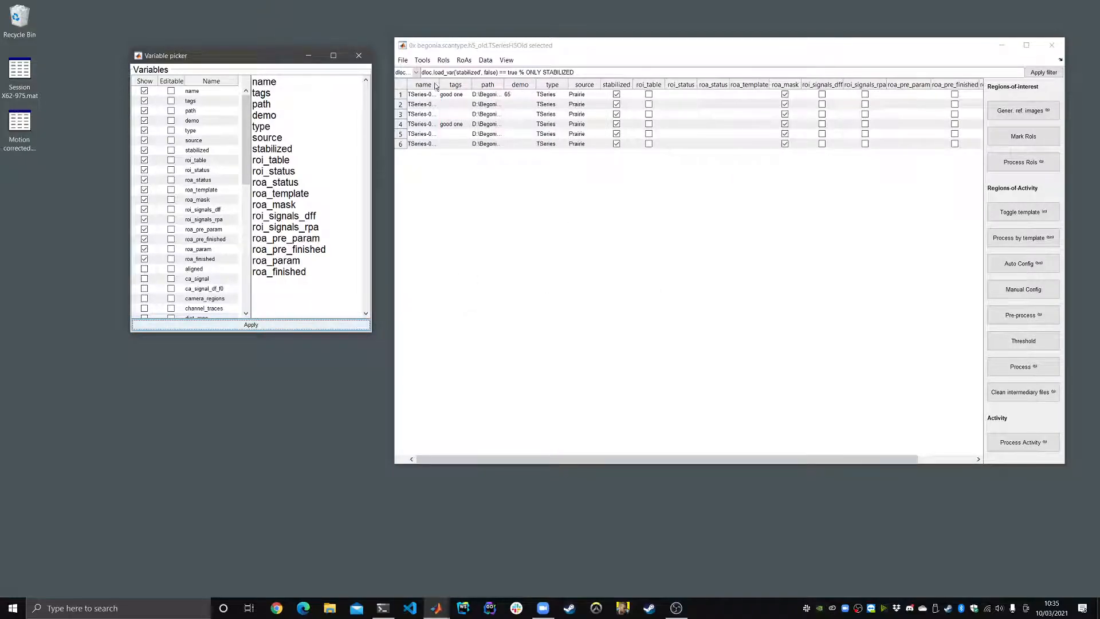
Step: Widen the name and demo columns and examine the demo values of the recordings
drag(441, 85, 460, 85)
drag(555, 85, 587, 87)
drag(522, 96, 534, 146)
click(528, 98)
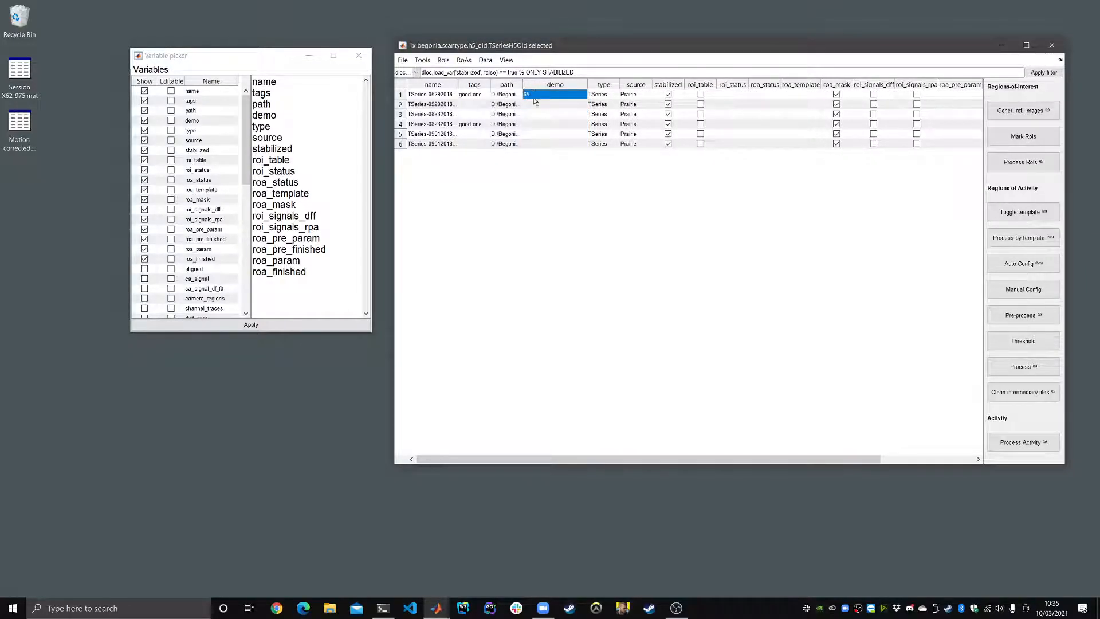
drag(458, 85, 485, 84)
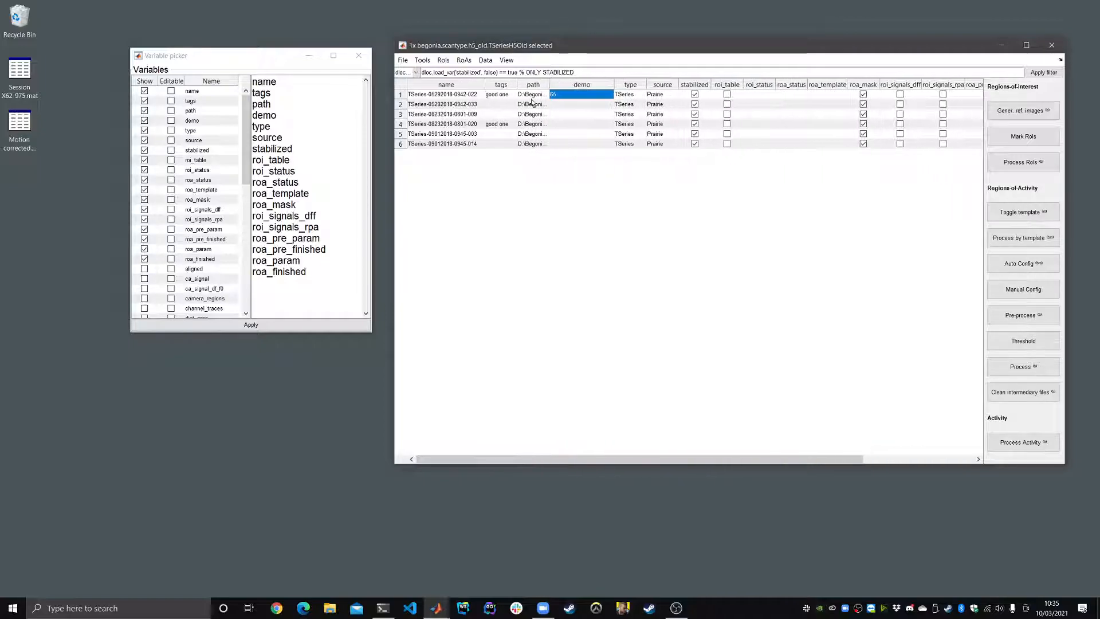
Step: Make the demo variable editable by prefixing it as !demo in the variable list, and apply the change
click(279, 116)
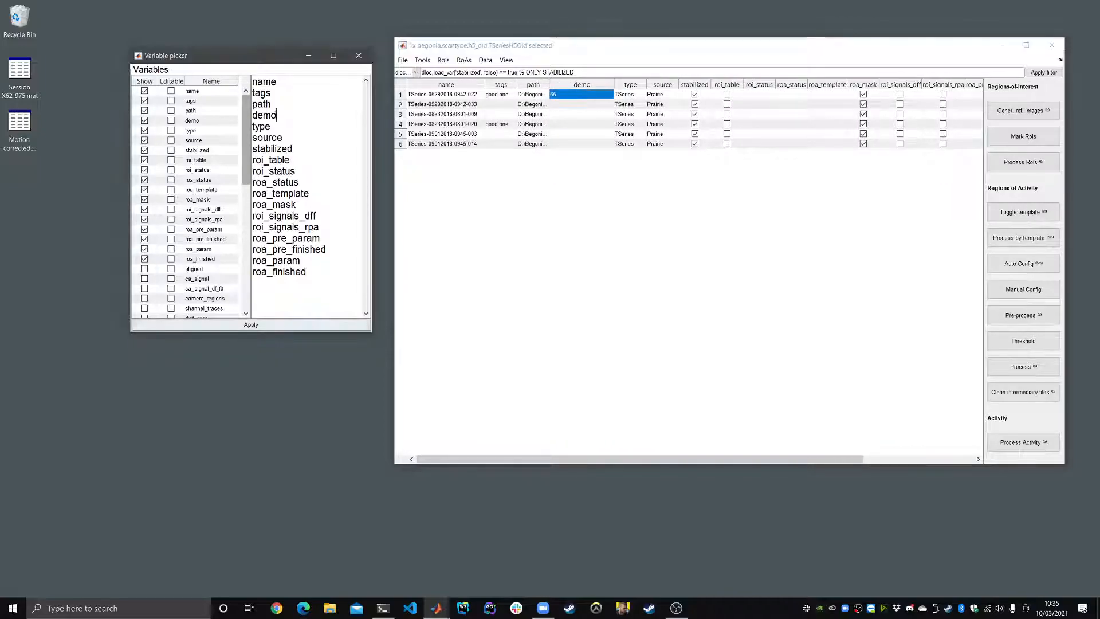
click(253, 116)
text(!)
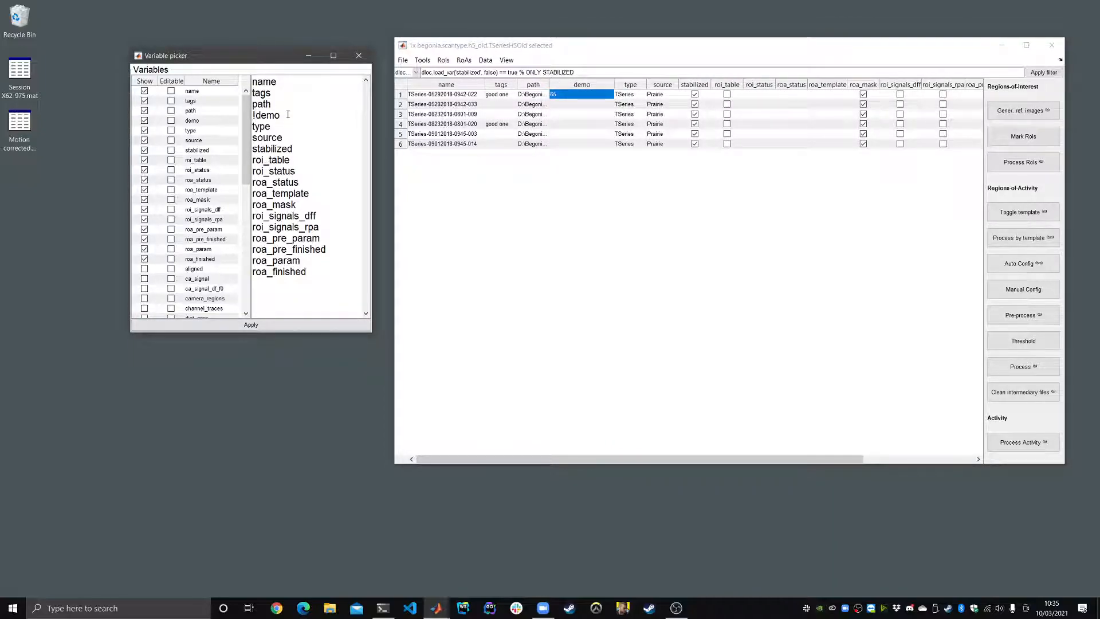
click(273, 326)
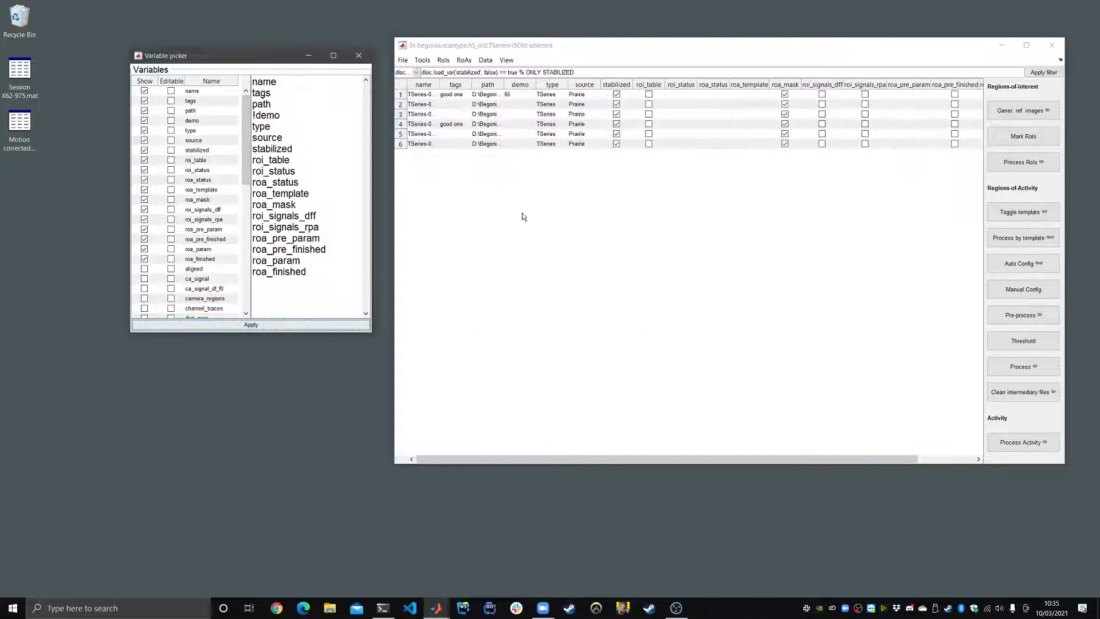
Step: Enter the demo values dsdfg, bcvb and 354 for the first three recordings
click(514, 95)
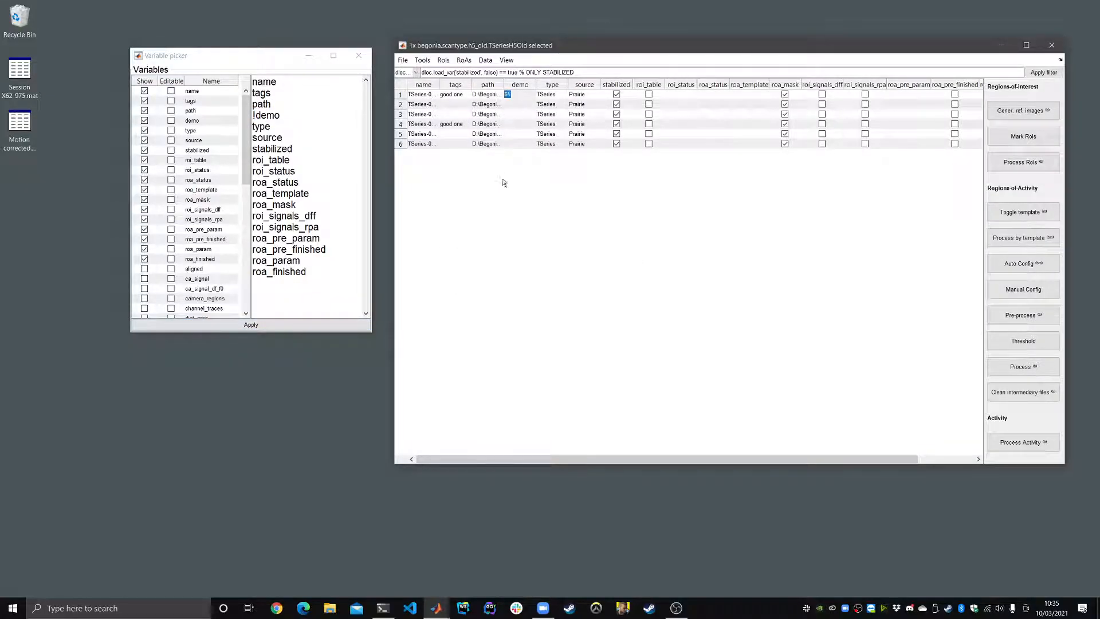
text(dsdfg)
double_click(523, 106)
text(bcvb)
double_click(520, 113)
text(354)
key(Return)
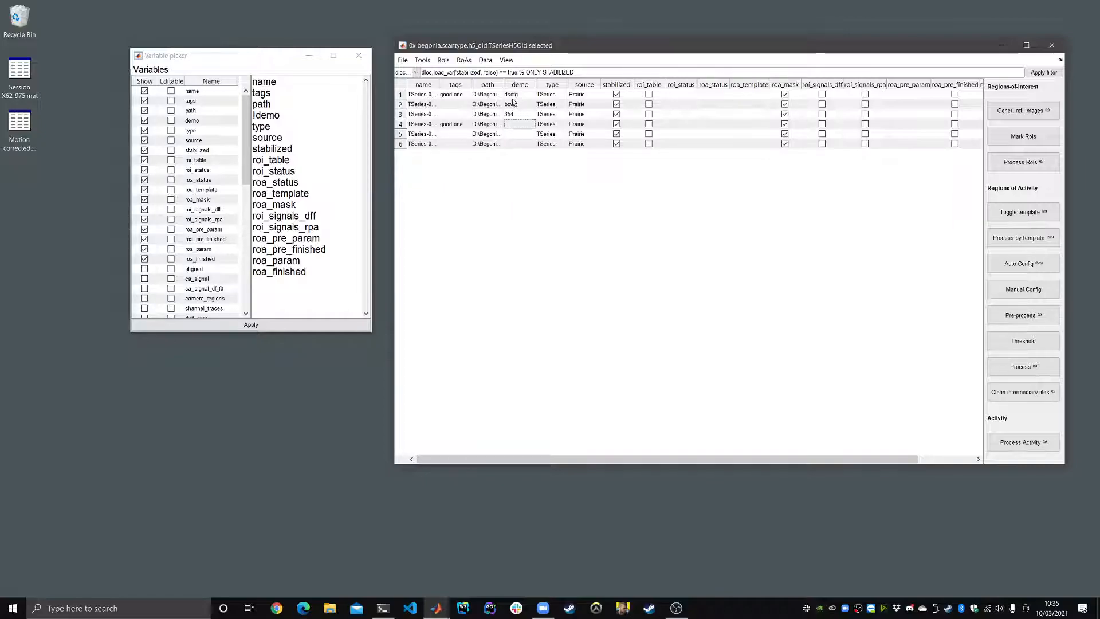
key(Left)
Step: Widen the path column to examine the folder paths where the recordings' variables are stored, then narrow it
drag(504, 84, 364, 98)
click(651, 95)
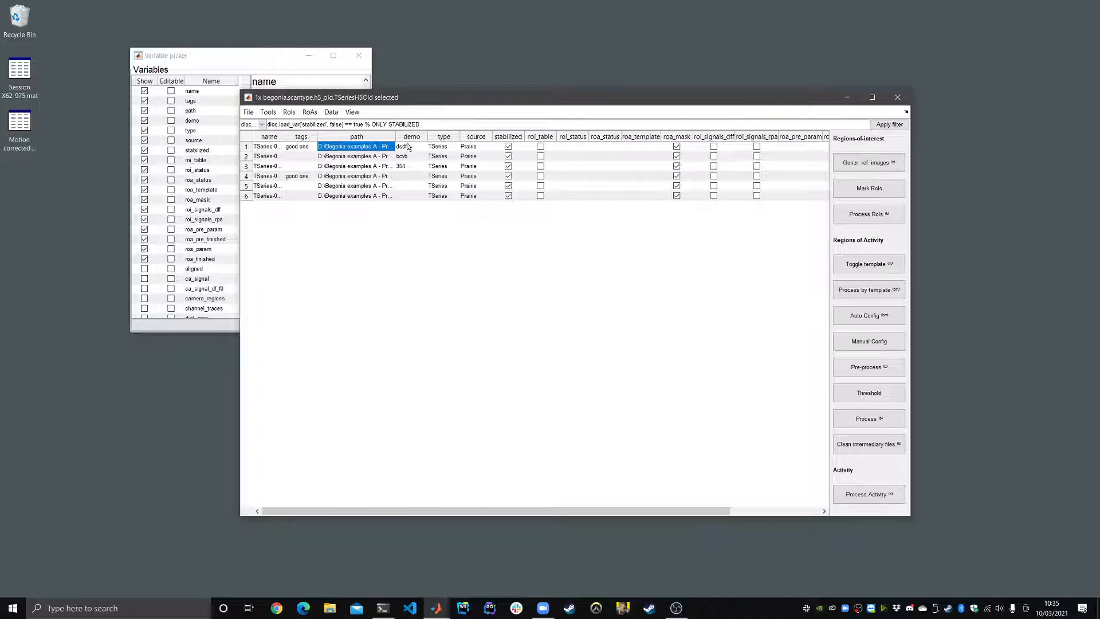
drag(395, 136, 530, 177)
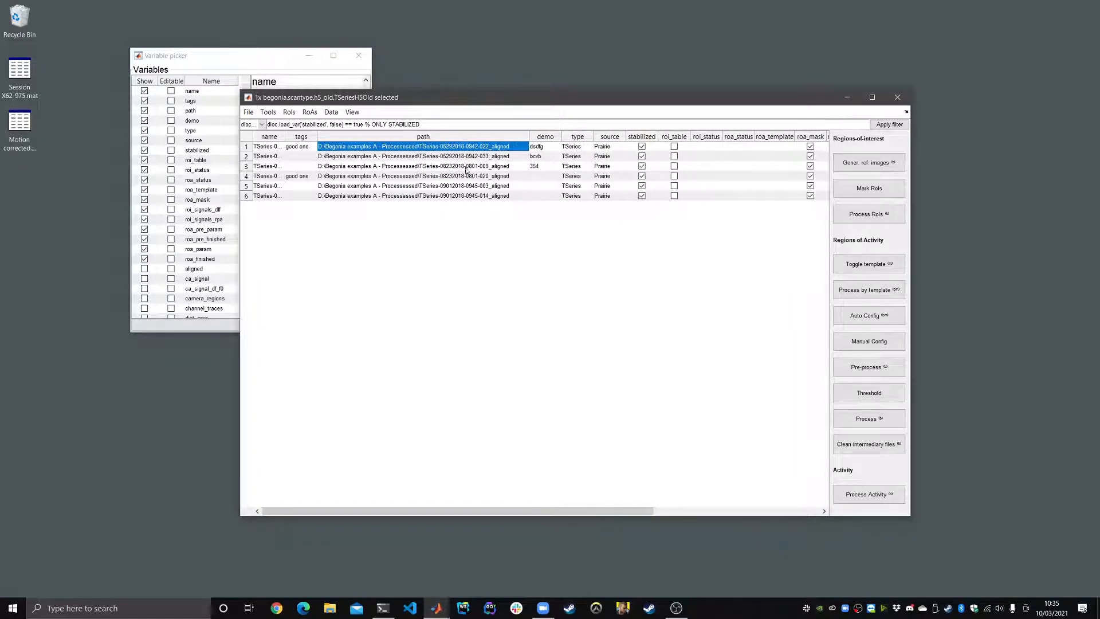
click(398, 166)
click(422, 150)
drag(601, 512, 501, 486)
drag(528, 136, 431, 136)
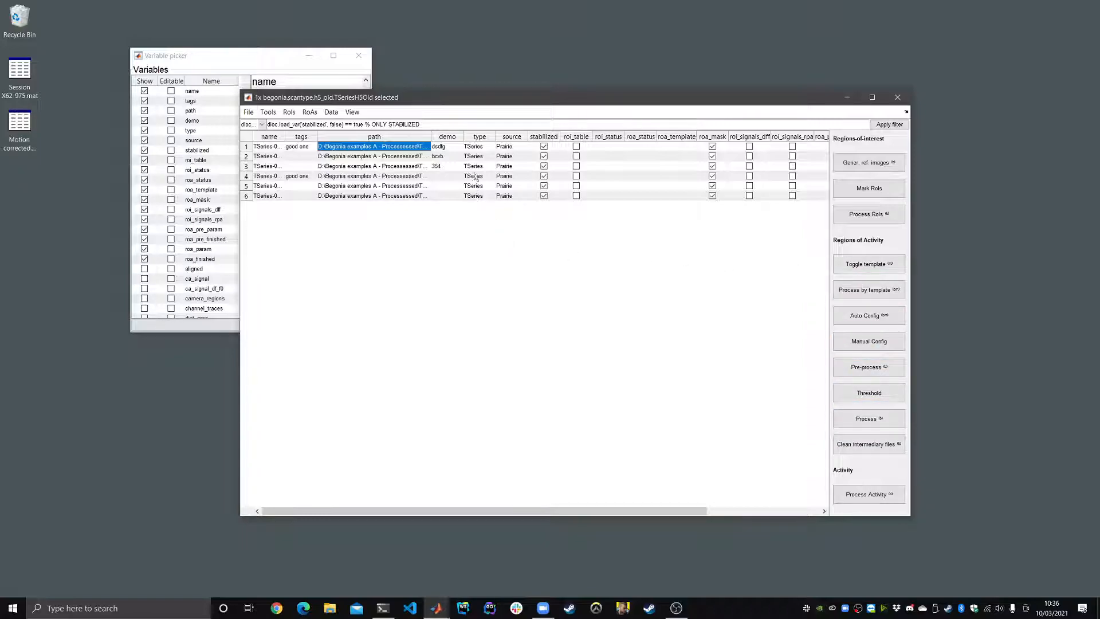
drag(442, 140, 419, 139)
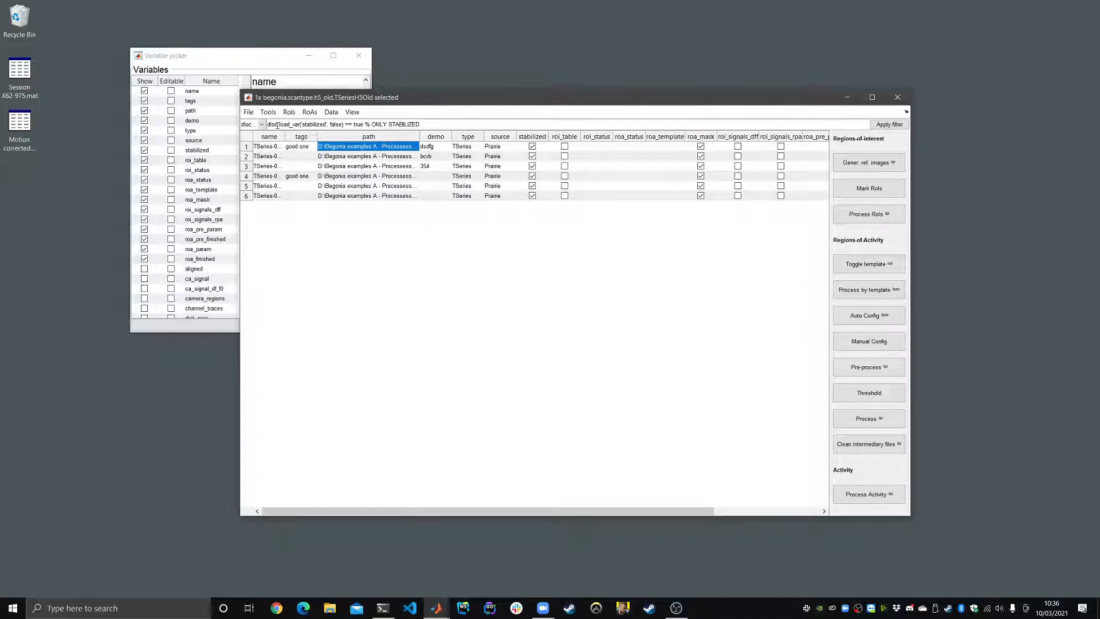
Step: Examine the parts of the ONLY STABILIZED filter expression, including load_var and its false default, against the listed recordings
drag(433, 124, 265, 125)
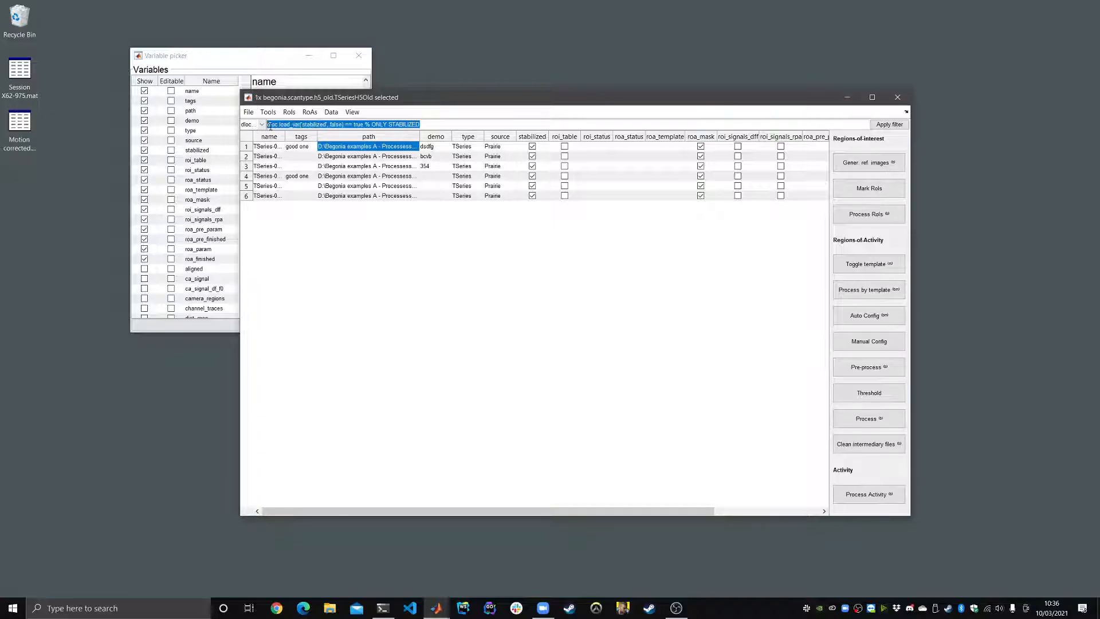
double_click(270, 125)
click(312, 124)
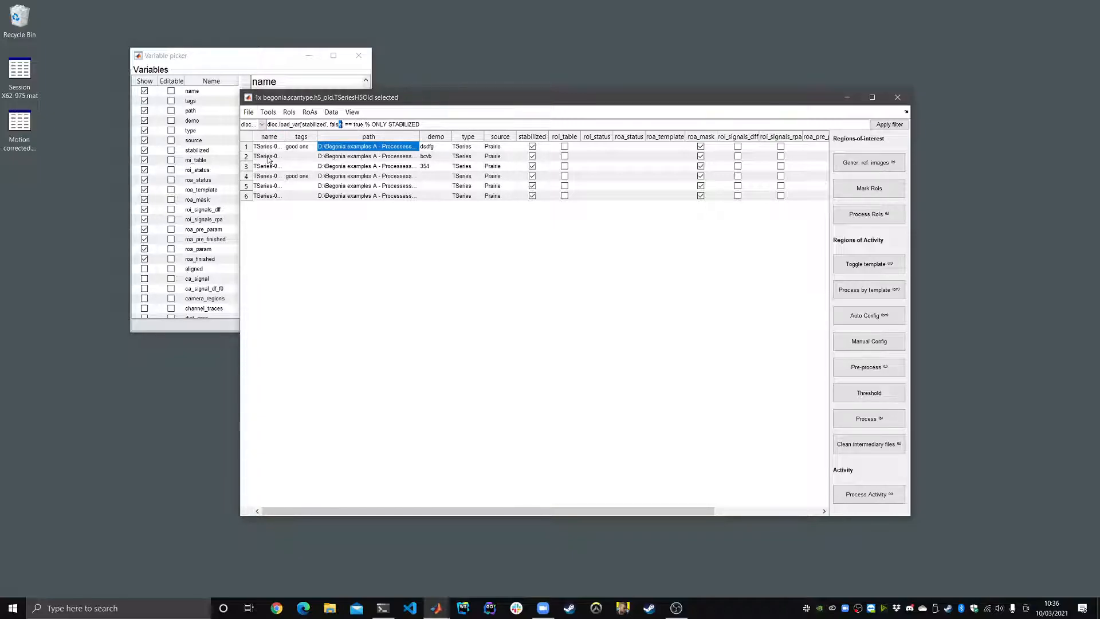
drag(267, 147, 267, 161)
click(273, 179)
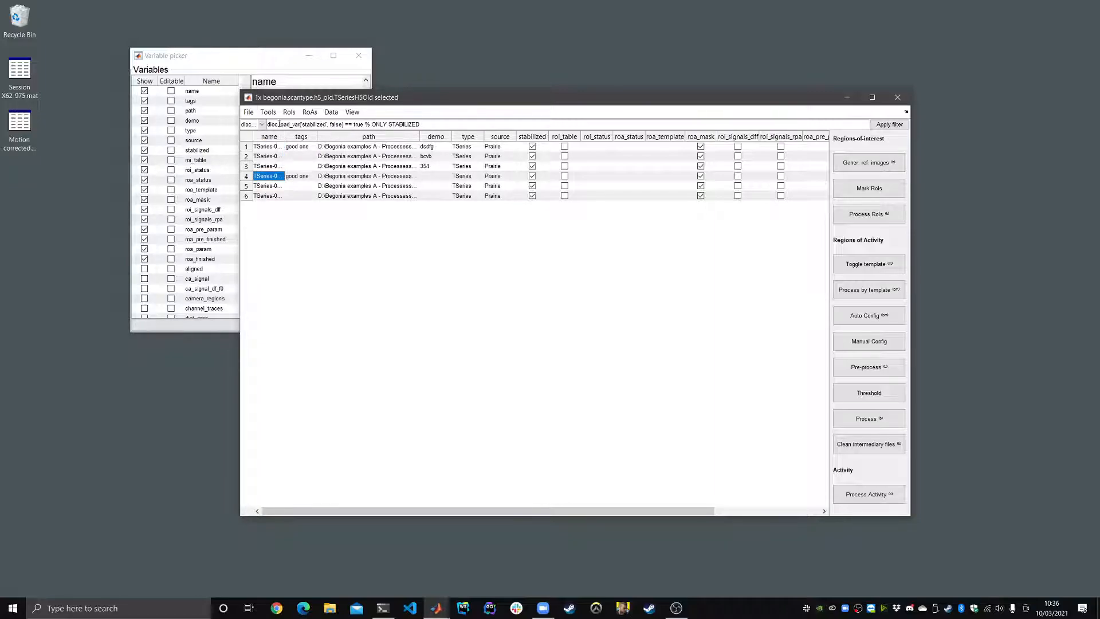
drag(266, 147, 267, 196)
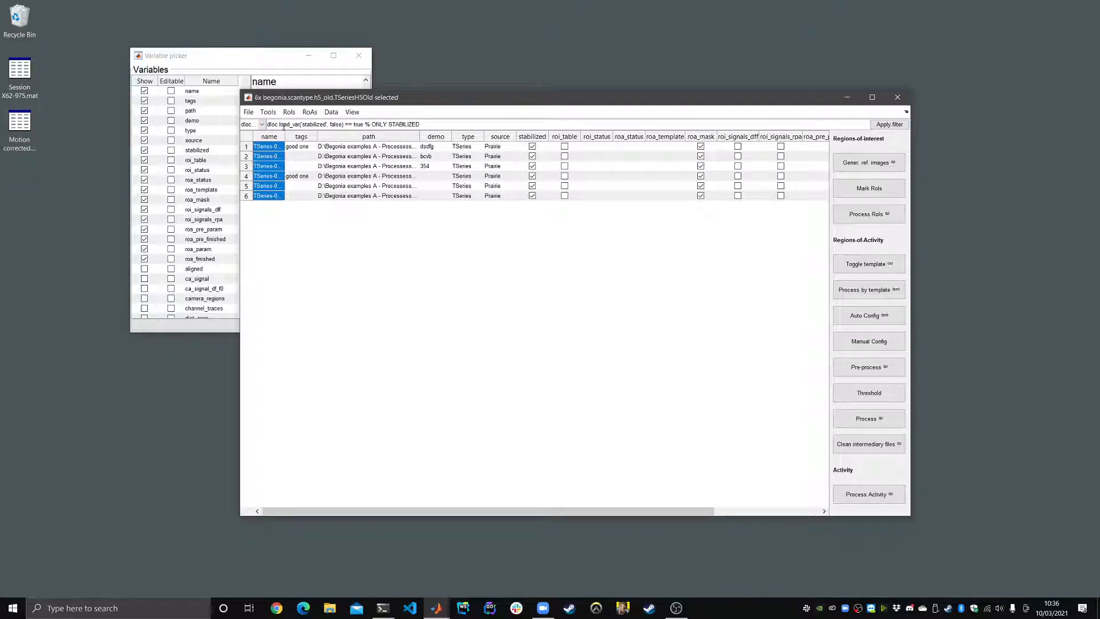
drag(279, 125, 299, 126)
double_click(336, 124)
drag(366, 124, 267, 125)
click(326, 247)
Step: Widen the name and path columns to show full values, and arrange the enlarged session window beside the Variable picker
drag(285, 134, 331, 166)
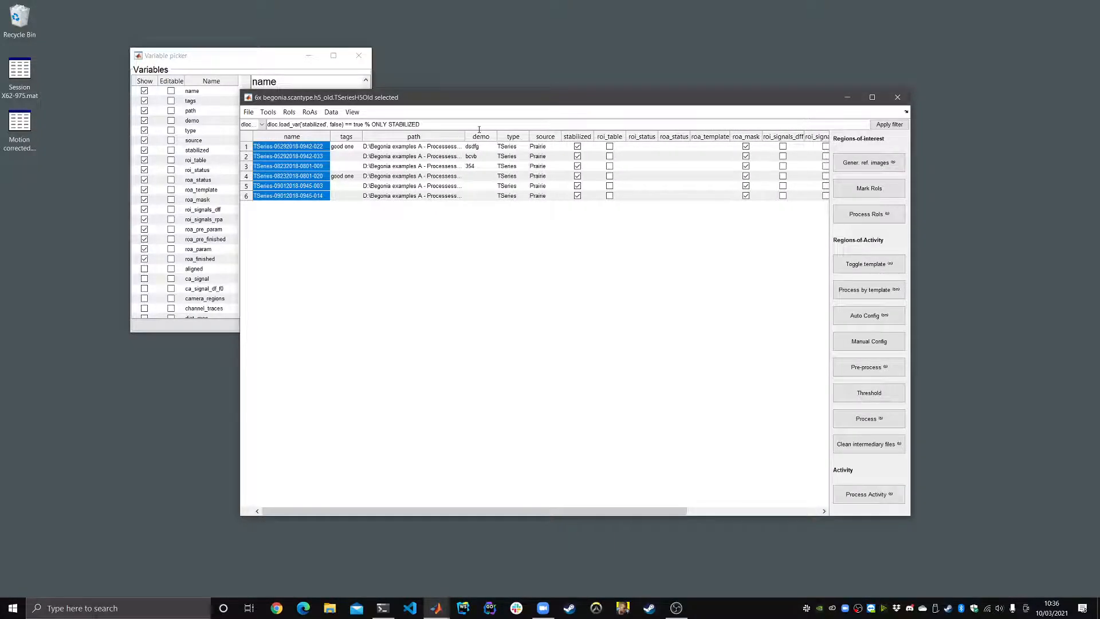
drag(464, 137, 577, 165)
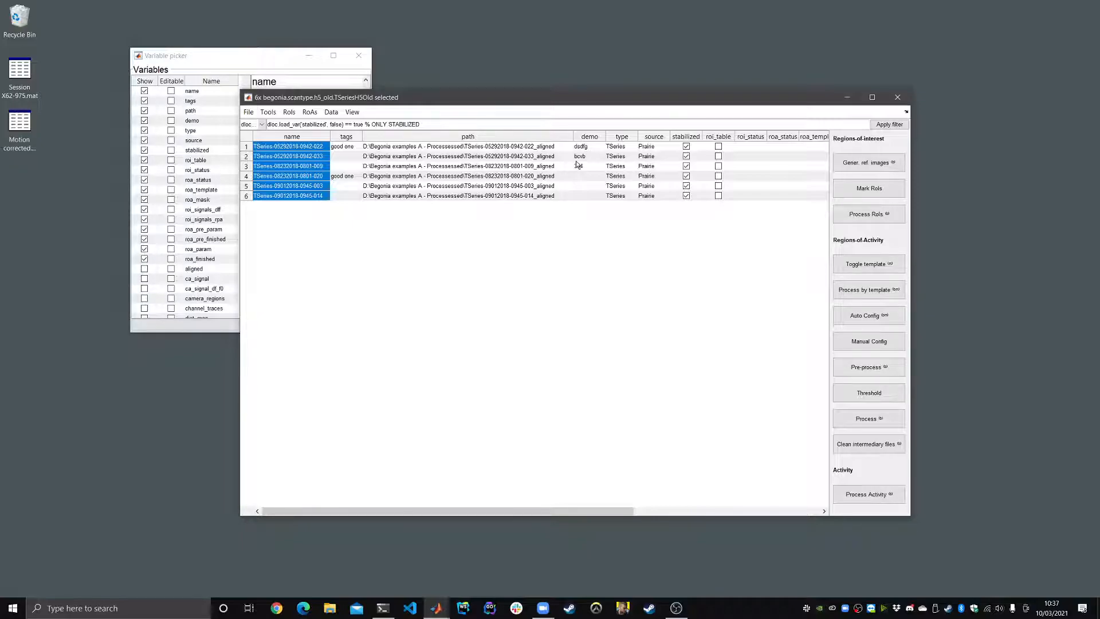
drag(524, 101, 588, 117)
drag(260, 57, 175, 121)
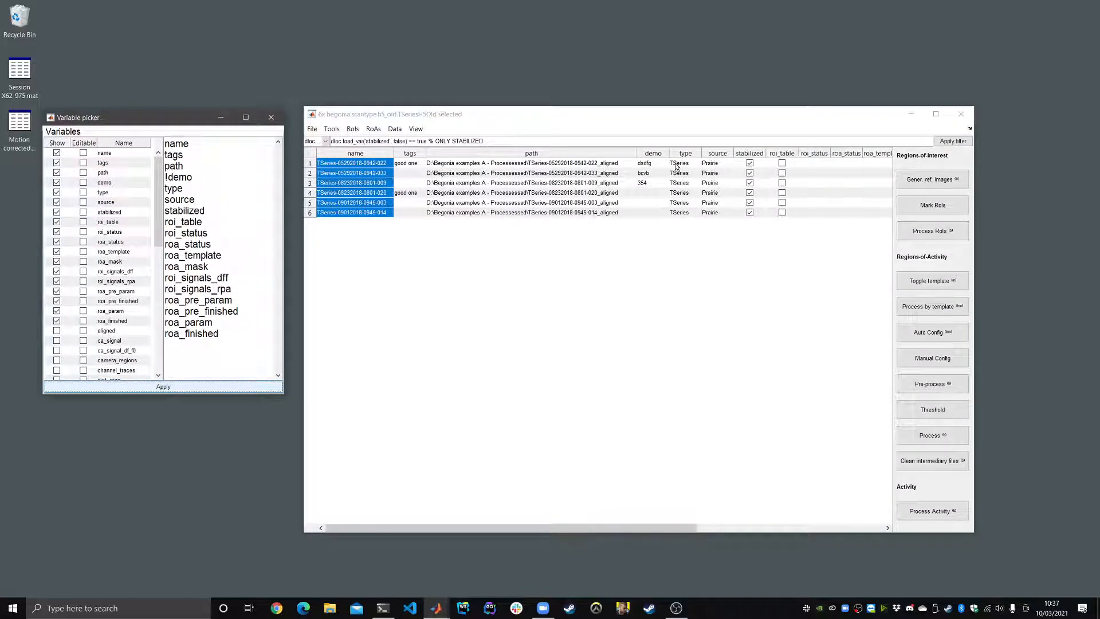
drag(562, 118, 548, 120)
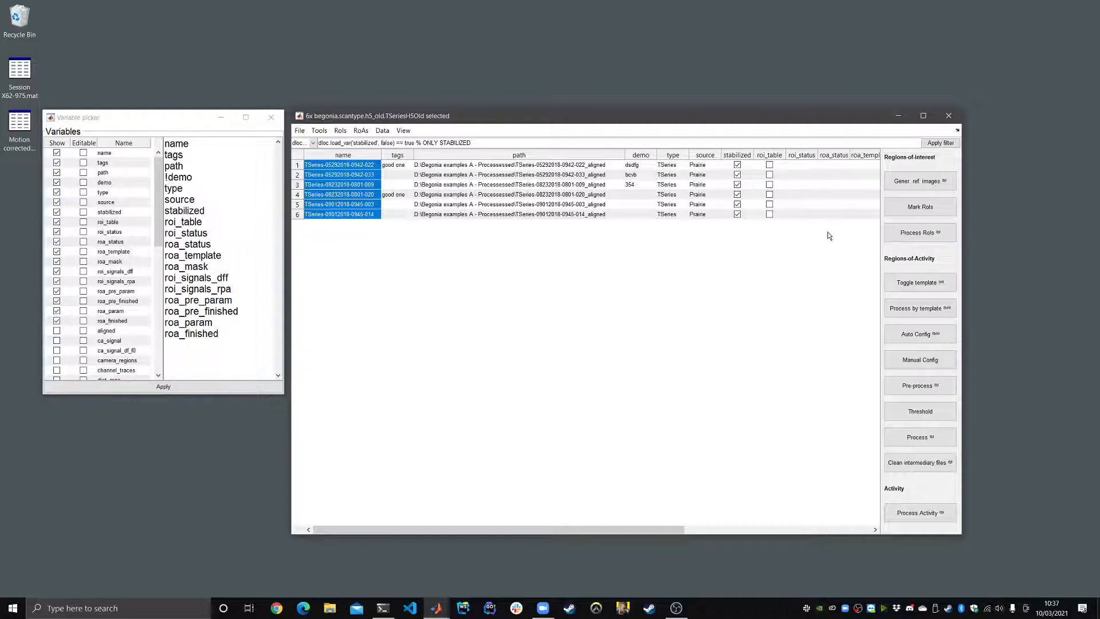
drag(617, 111, 597, 38)
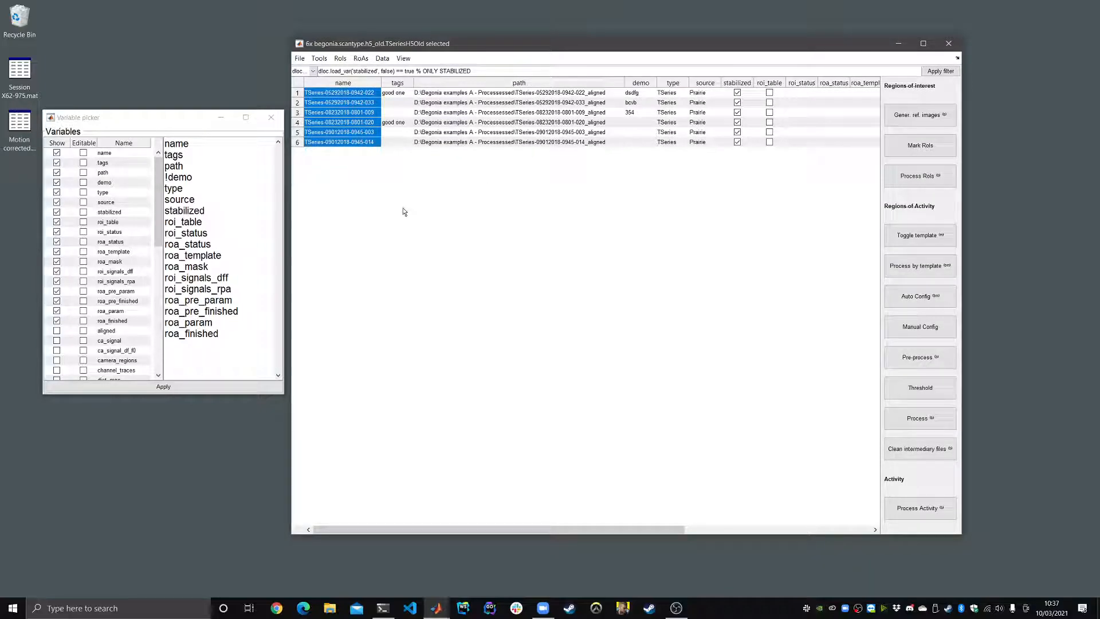